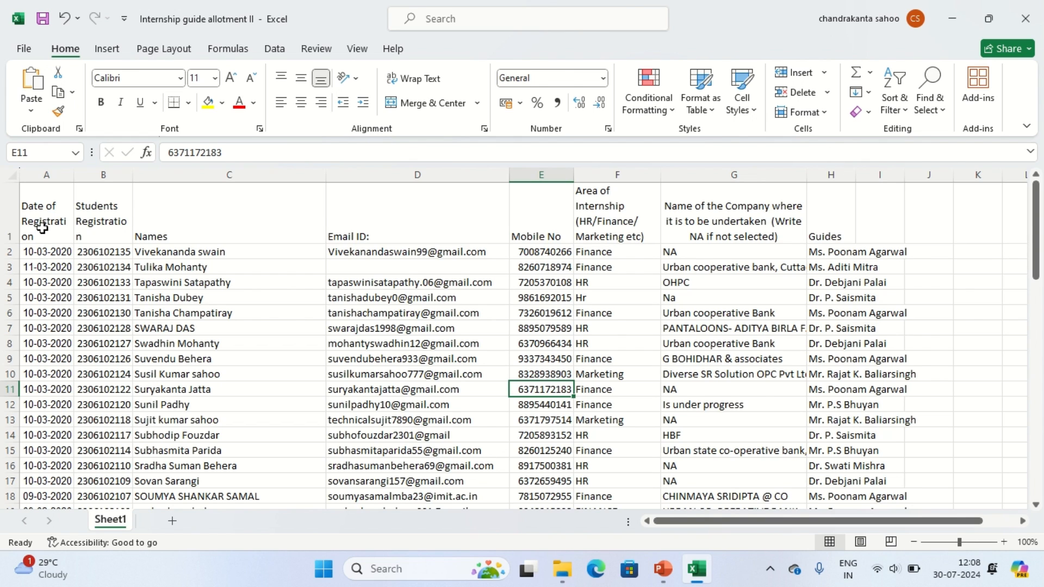
# Turn on filtering for the student internship table's header row.
pyautogui.click(43, 175)
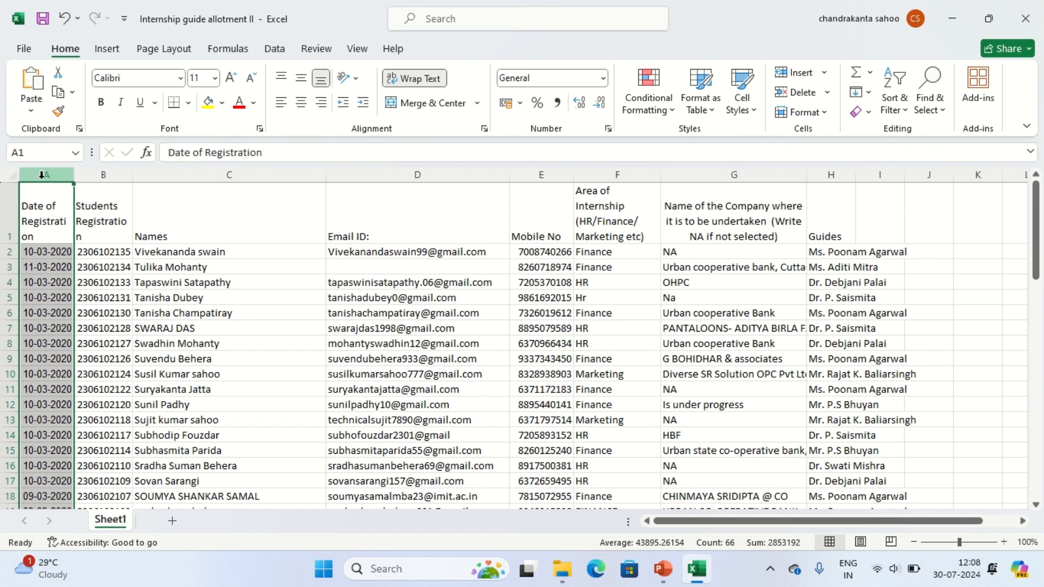
pyautogui.click(109, 174)
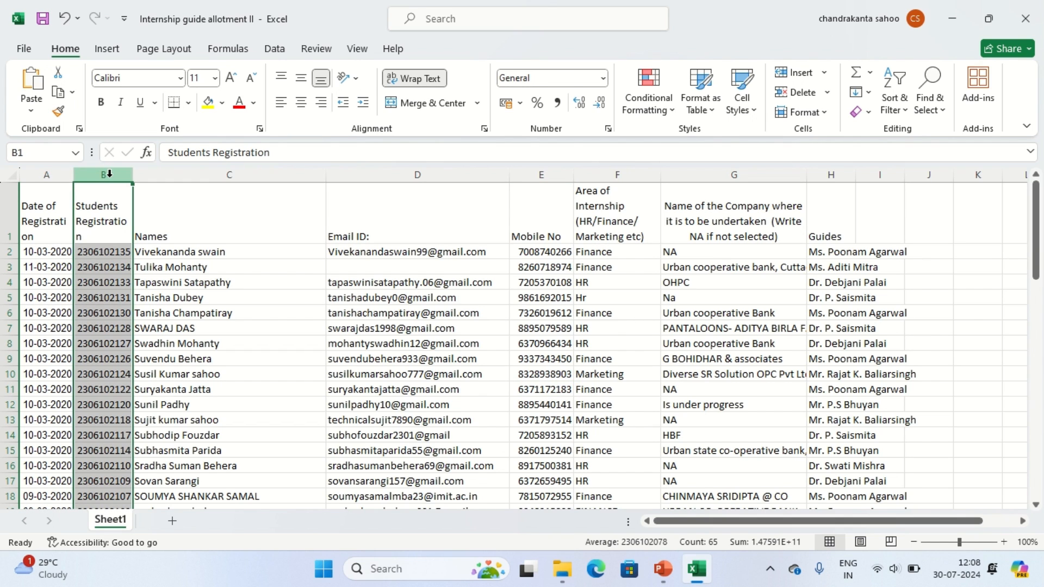
pyautogui.click(103, 253)
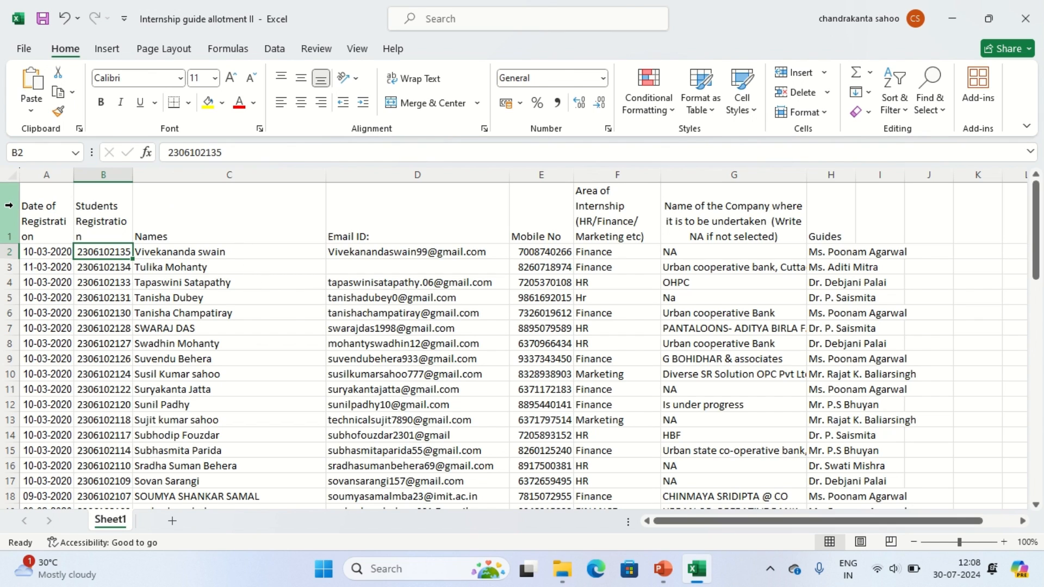
pyautogui.click(176, 285)
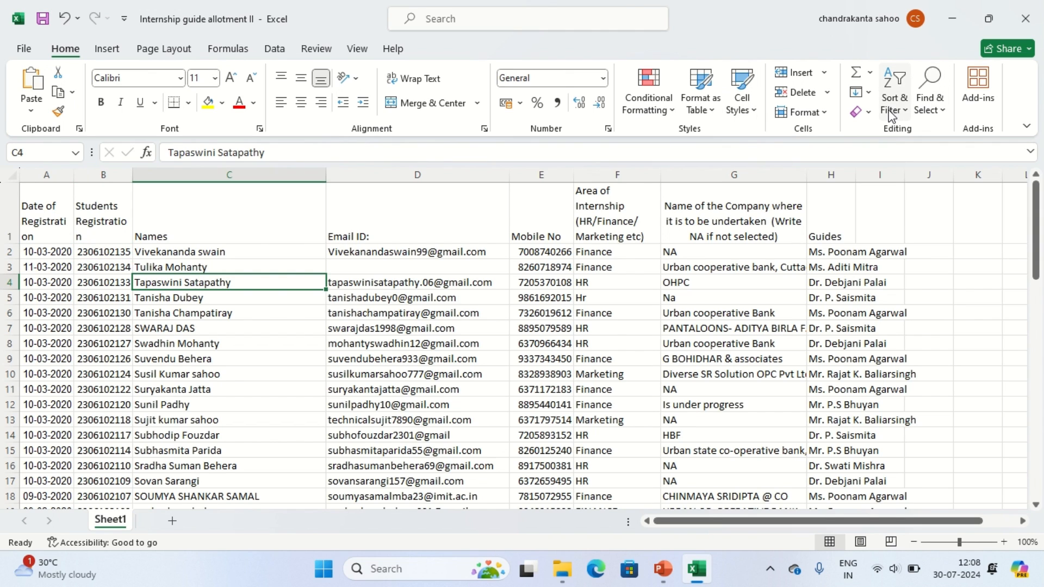
pyautogui.click(905, 113)
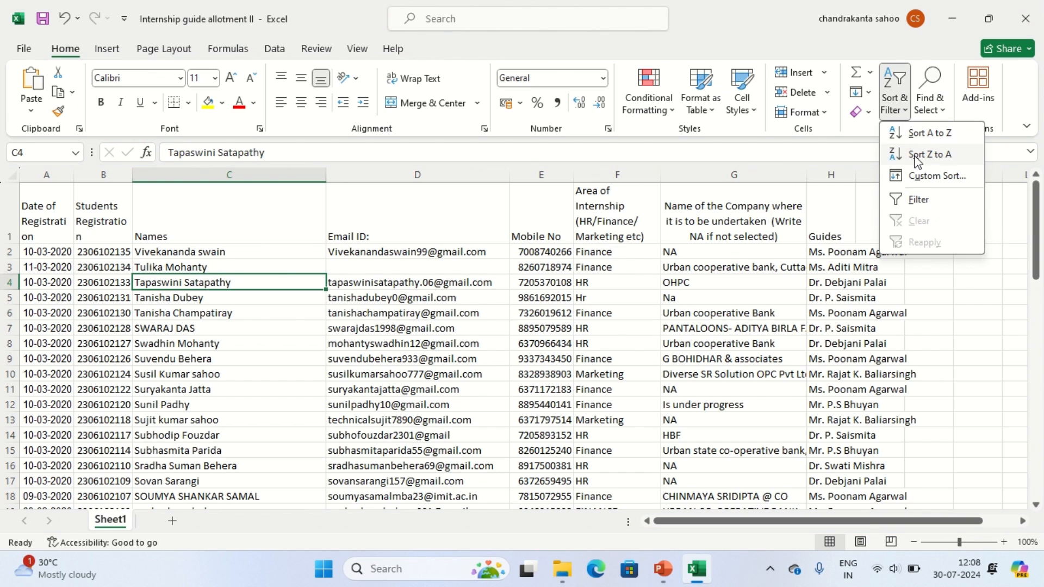
pyautogui.click(922, 203)
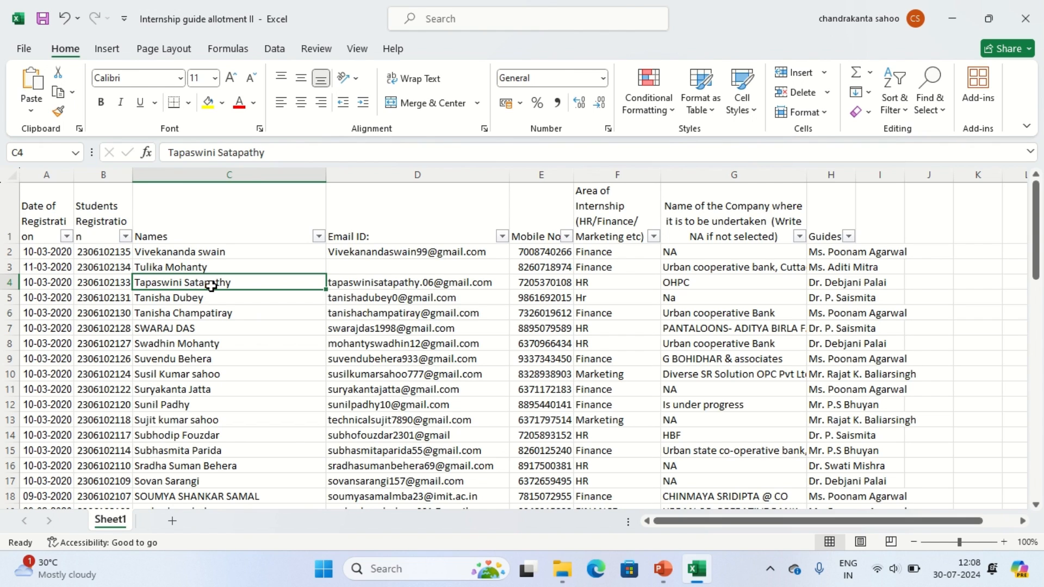
pyautogui.click(982, 298)
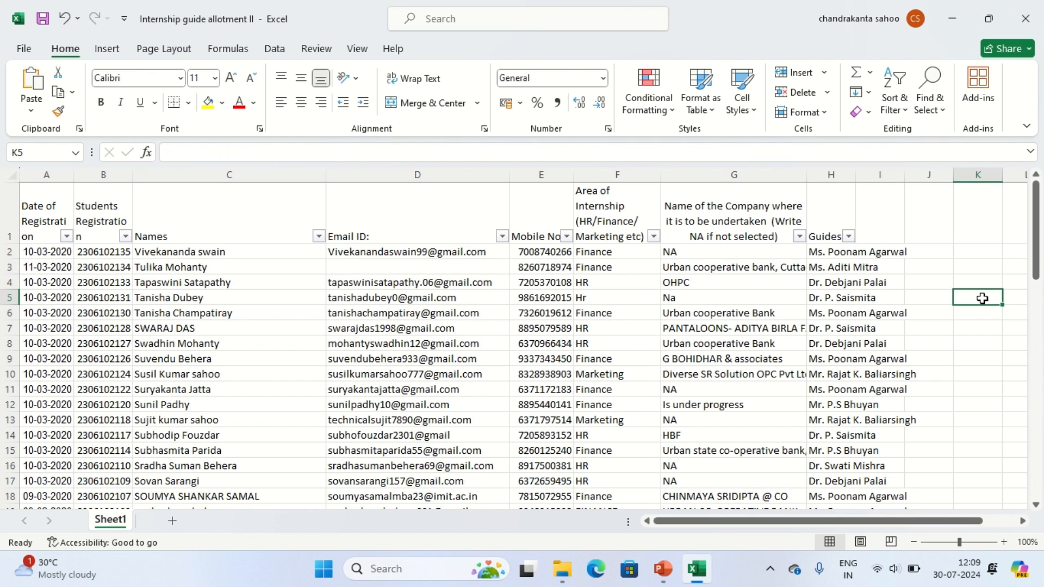
pyautogui.click(212, 283)
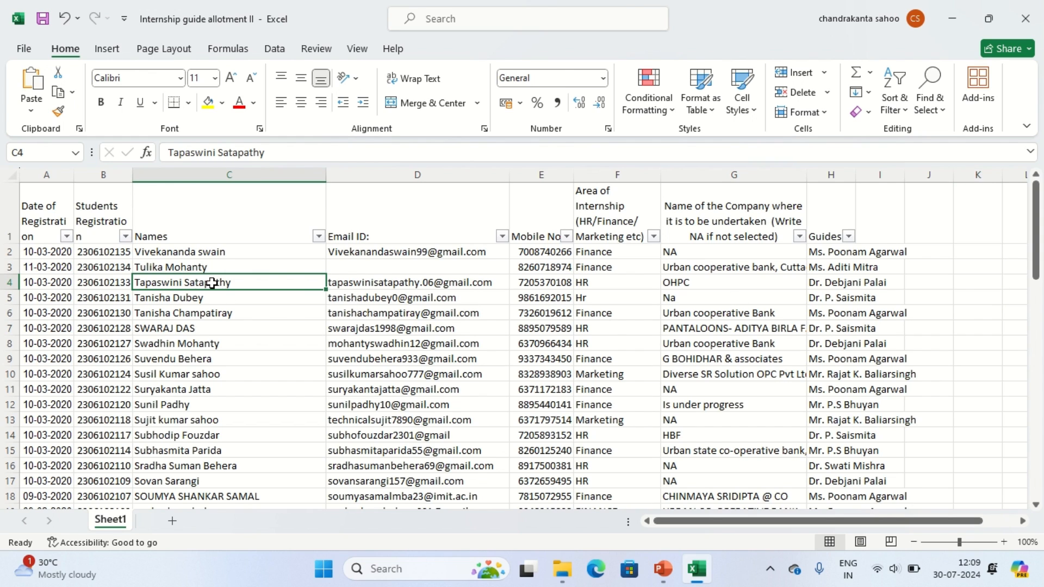
pyautogui.click(8, 211)
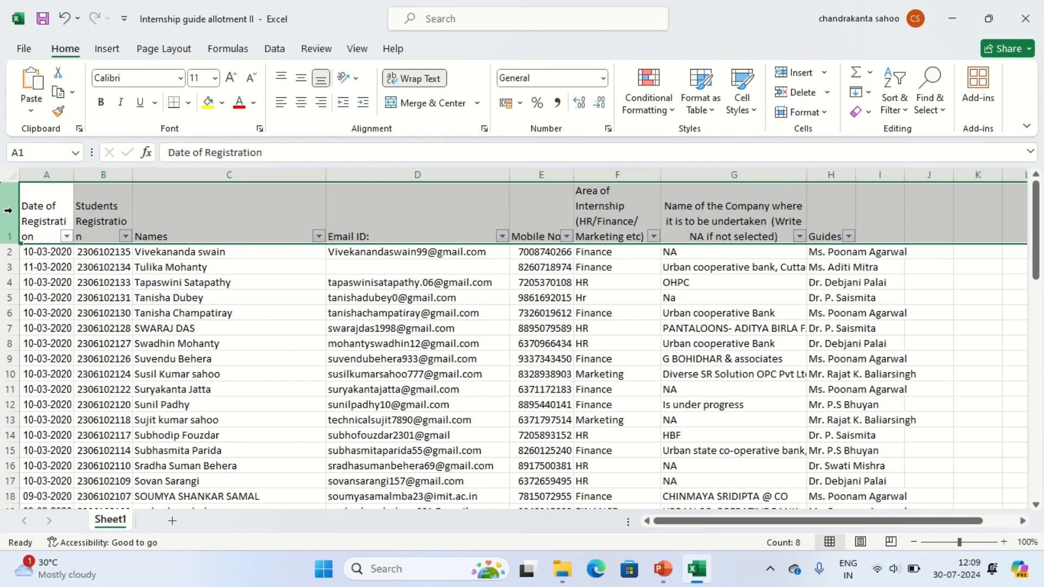
pyautogui.click(143, 285)
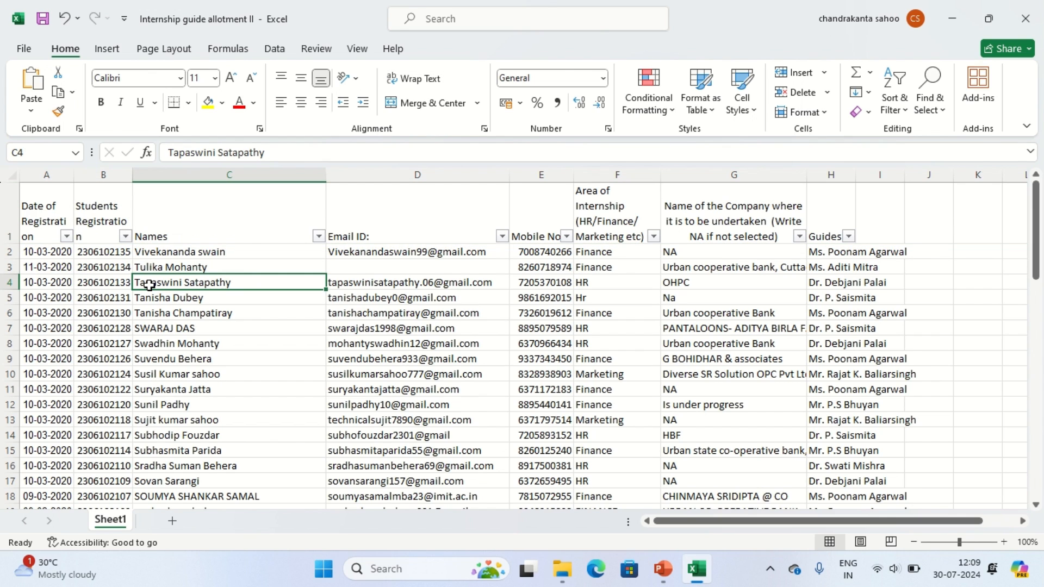
pyautogui.click(125, 237)
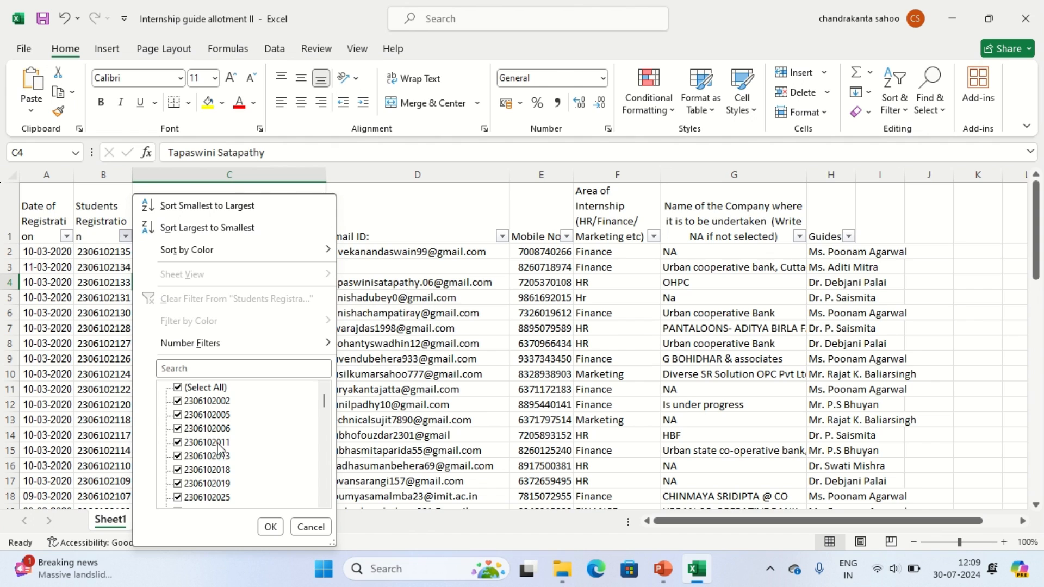
pyautogui.click(413, 227)
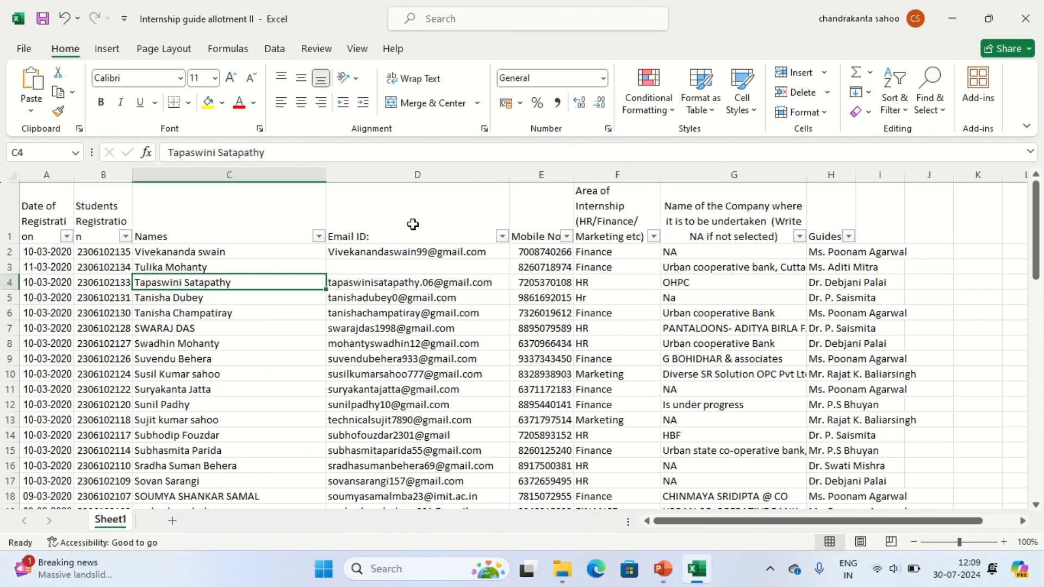
pyautogui.click(319, 247)
pyautogui.click(367, 203)
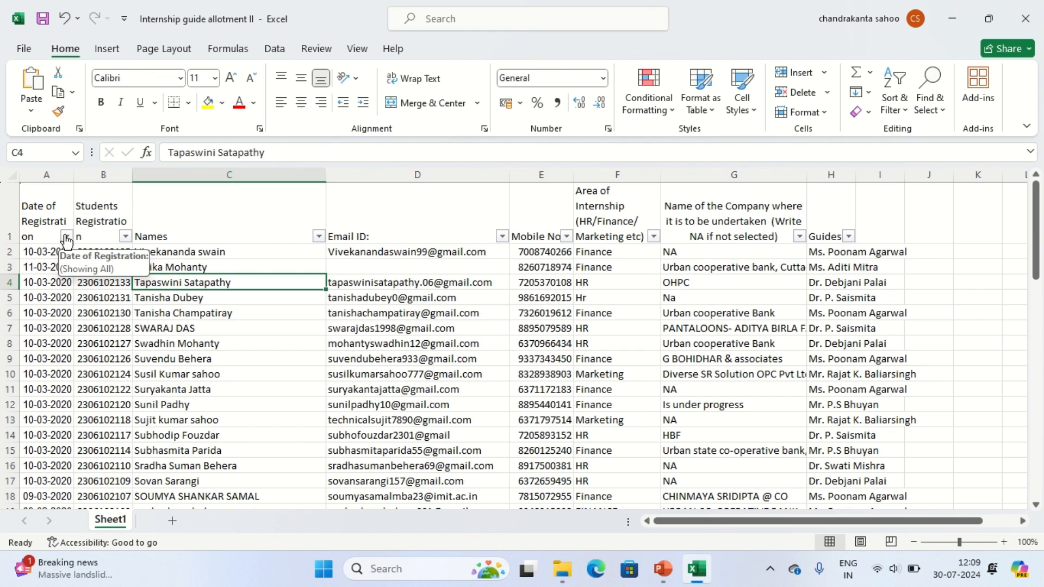
# Sort the table by the Names column from A to Z.
pyautogui.click(319, 237)
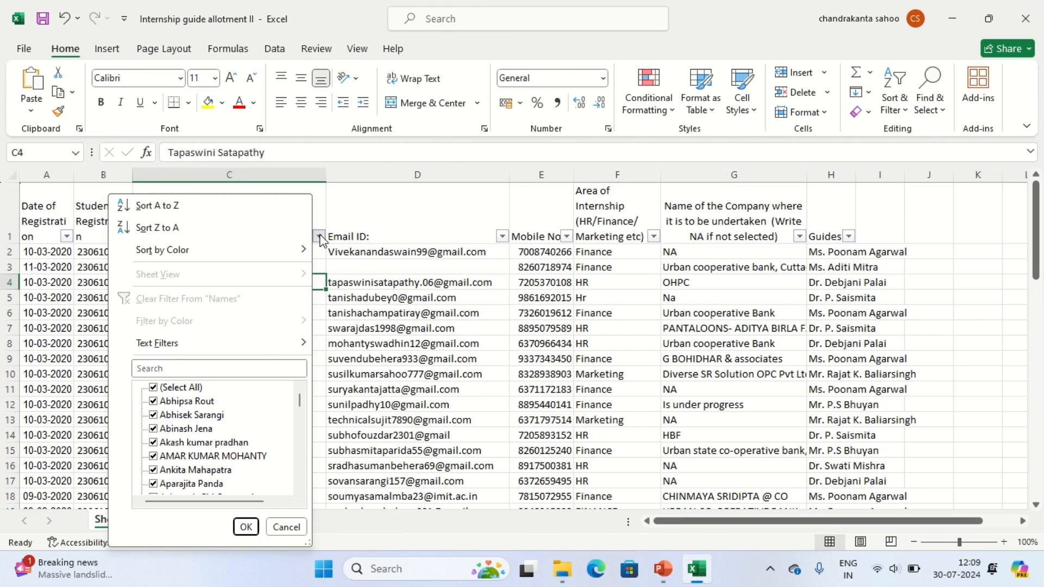
pyautogui.click(157, 205)
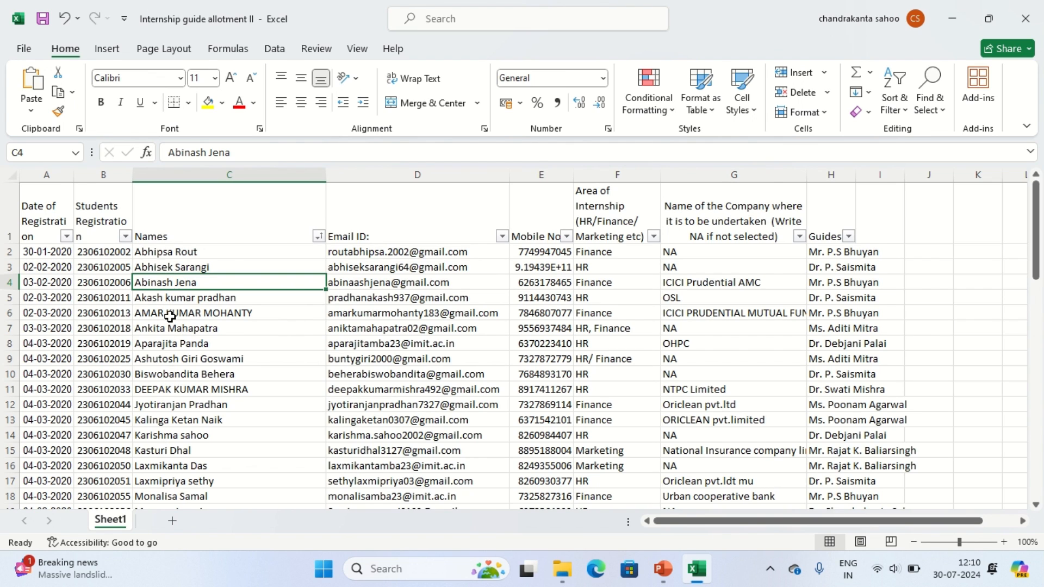
# Look through the sorted Names column down to the end of the list and back up to its header.
pyautogui.click(174, 404)
pyautogui.press('Down')
pyautogui.press('Down')
pyautogui.press('Down')
pyautogui.press('Down')
pyautogui.press('Down')
pyautogui.press('Down')
pyautogui.press('Down')
pyautogui.press('Down')
pyautogui.press('Down')
pyautogui.press('Down')
pyautogui.press('Down')
pyautogui.press('Down')
pyautogui.press('Down')
pyautogui.press('Down')
pyautogui.press('Down')
pyautogui.press('Down')
pyautogui.press('Down')
pyautogui.press('Down')
pyautogui.press('Down')
pyautogui.press('Down')
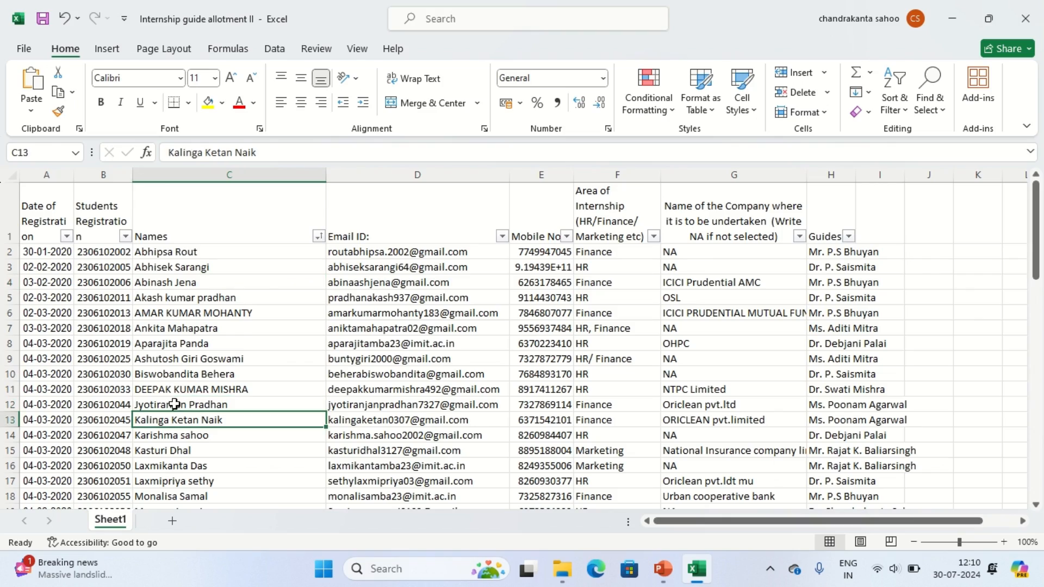
pyautogui.press('Down')
pyautogui.press('Down')
pyautogui.press('Down')
pyautogui.press('Down')
pyautogui.press('Down')
pyautogui.press('Down')
pyautogui.press('Down')
pyautogui.press('Down')
pyautogui.press('Down')
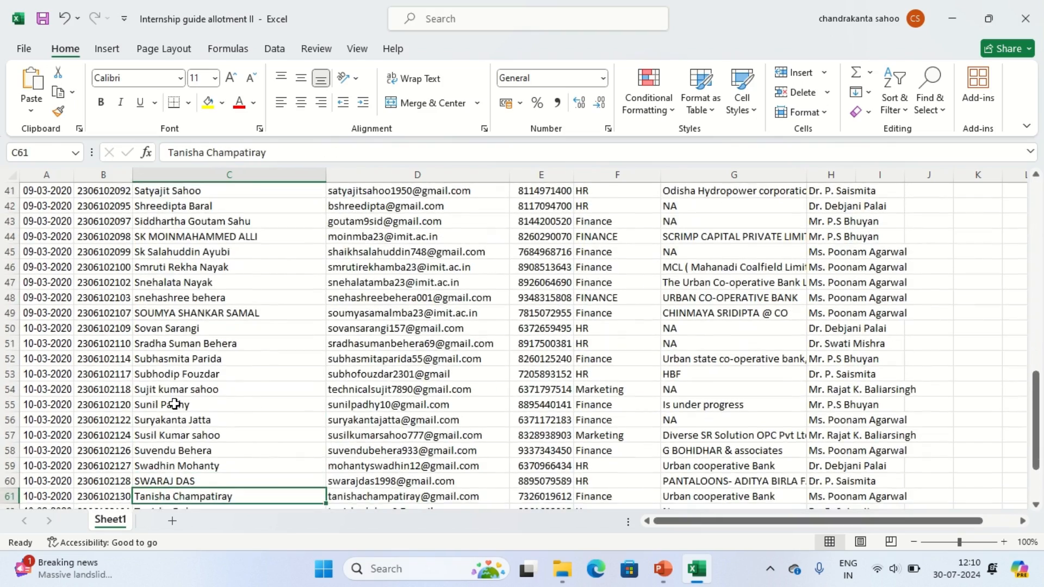
pyautogui.press('Up')
pyautogui.press('Up')
pyautogui.press('Up')
pyautogui.press('Up')
pyautogui.press('Up')
pyautogui.press('Up')
pyautogui.press('Up')
pyautogui.press('Up')
pyautogui.press('Up')
pyautogui.press('Up')
pyautogui.press('Up')
pyautogui.press('Up')
pyautogui.press('Up')
pyautogui.press('Up')
pyautogui.press('Up')
pyautogui.press('Up')
pyautogui.press('Up')
pyautogui.press('Up')
pyautogui.press('Up')
pyautogui.press('Up')
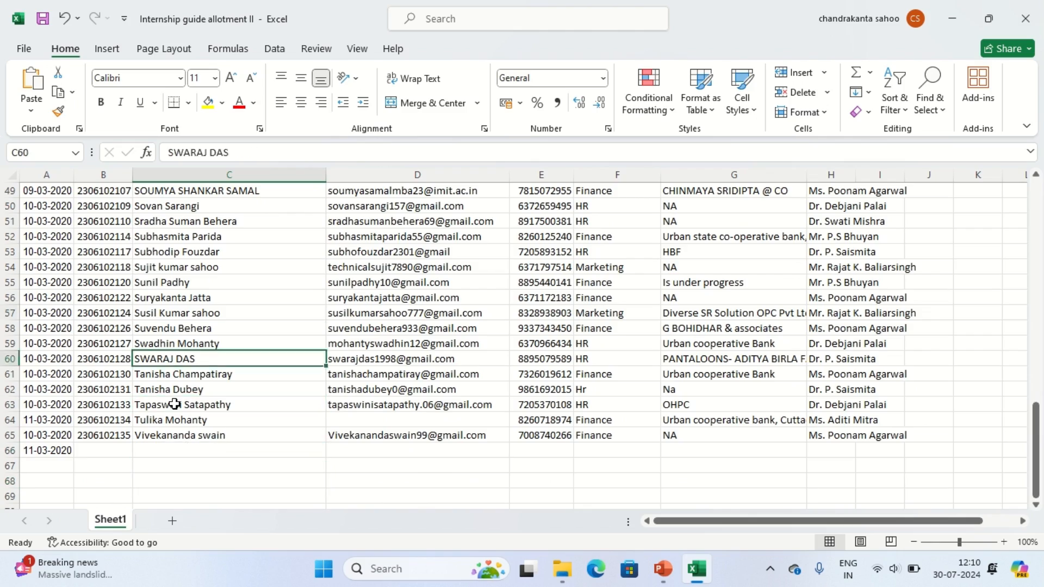
pyautogui.press('Up')
pyautogui.press('Up')
pyautogui.press('Up')
pyautogui.press('Up')
pyautogui.press('Up')
pyautogui.press('Up')
pyautogui.press('Up')
pyautogui.press('Up')
pyautogui.press('Up')
pyautogui.press('Up')
pyautogui.press('Up')
pyautogui.press('Up')
pyautogui.press('Up')
pyautogui.press('Up')
pyautogui.press('Up')
pyautogui.press('Up')
pyautogui.press('Up')
pyautogui.press('Up')
pyautogui.press('Up')
pyautogui.press('Up')
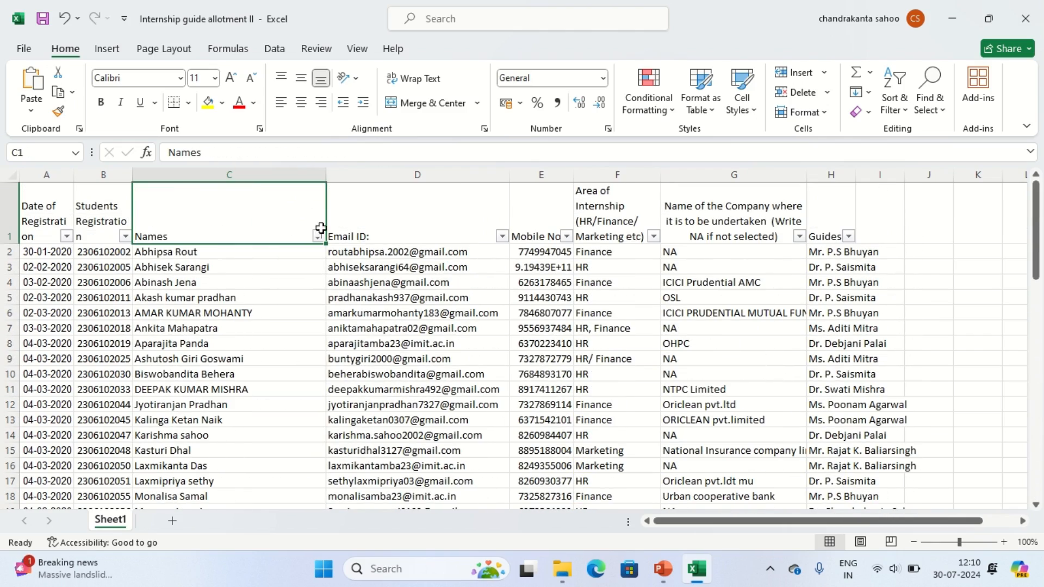
# Sort the table by Names from Z to A, and return it to A to Z order.
pyautogui.click(318, 236)
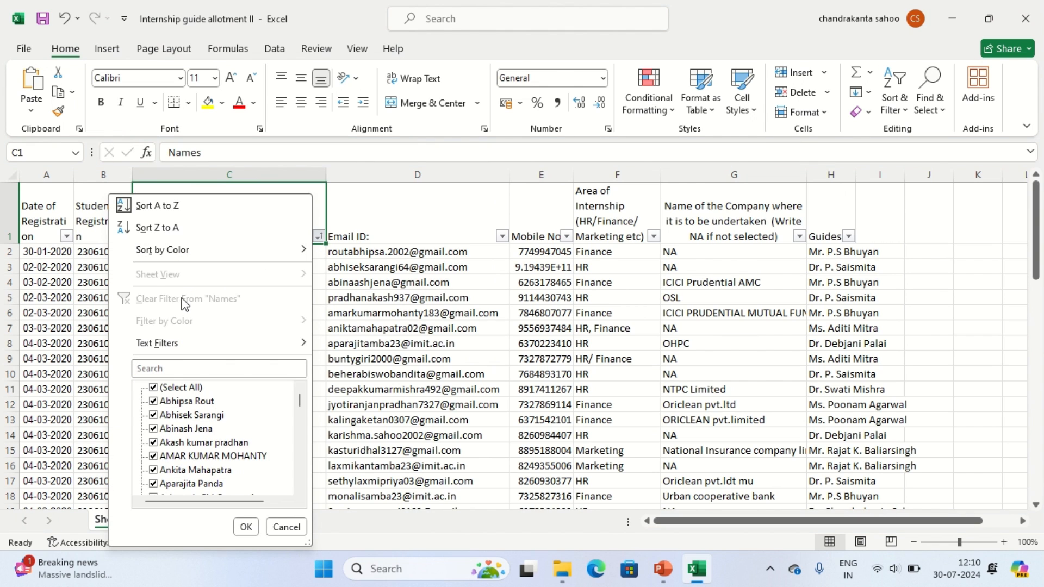
pyautogui.click(175, 231)
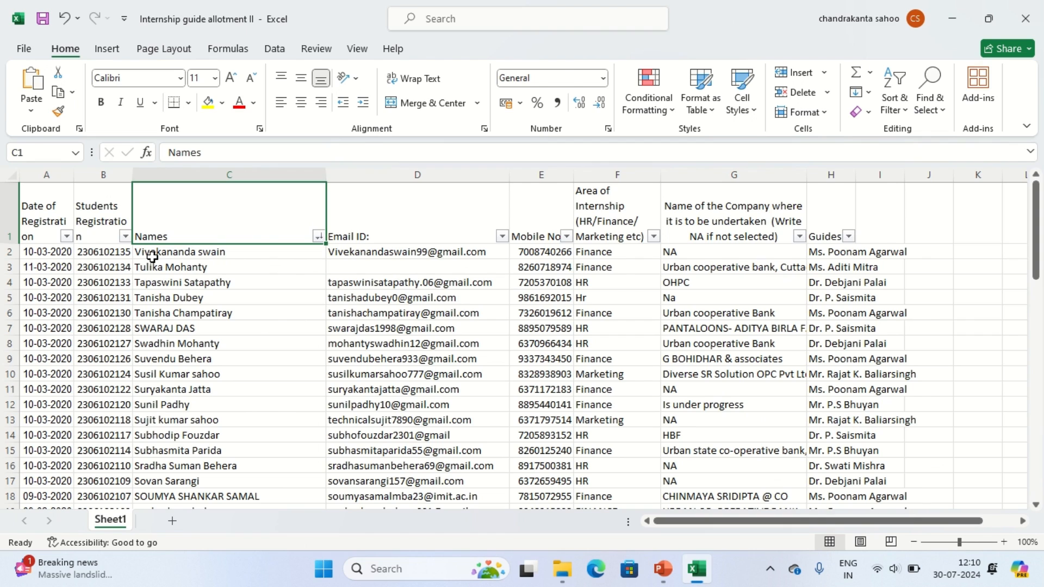
pyautogui.click(320, 238)
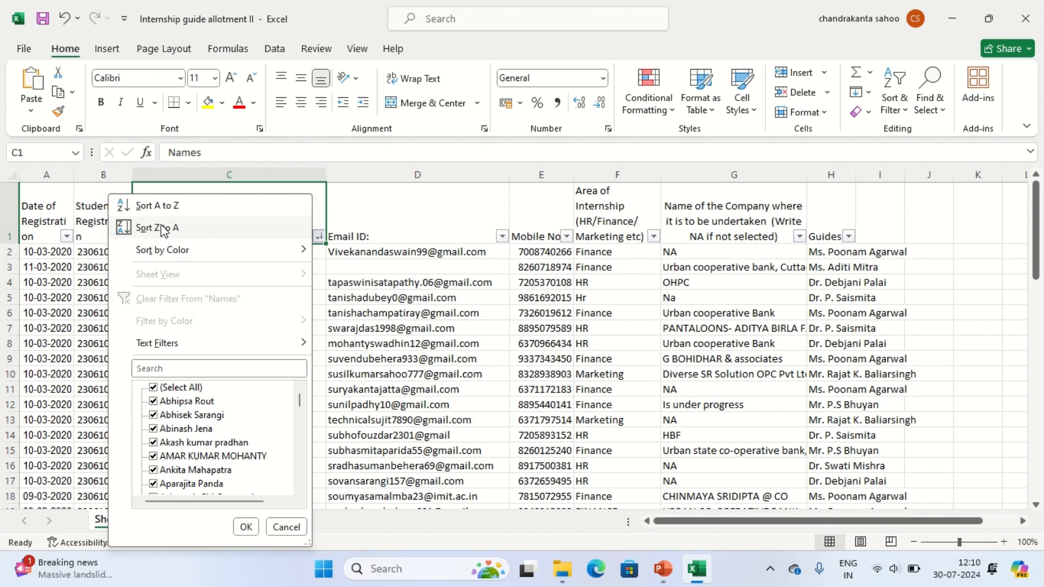
pyautogui.click(162, 207)
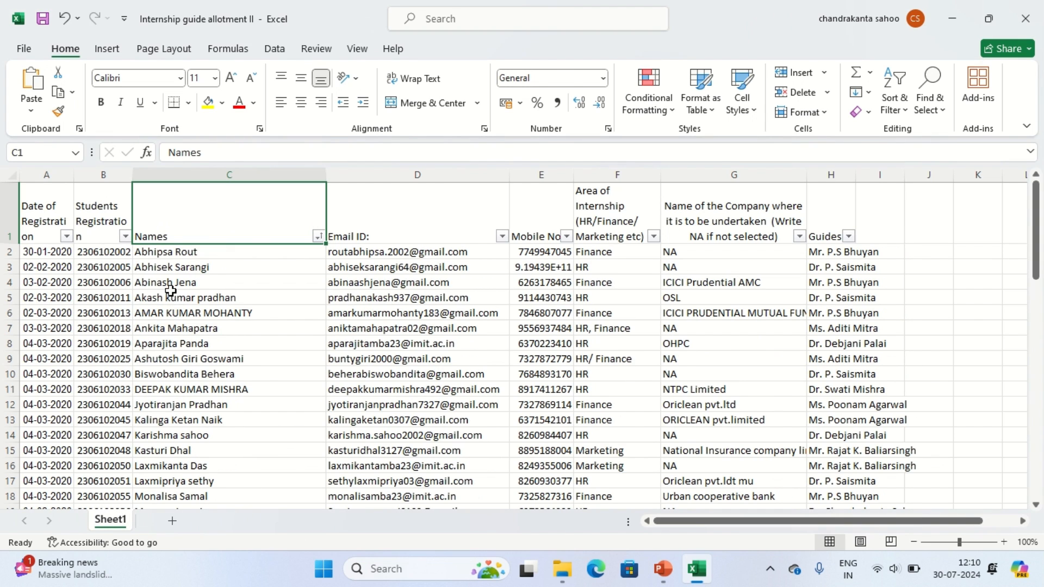
pyautogui.click(170, 291)
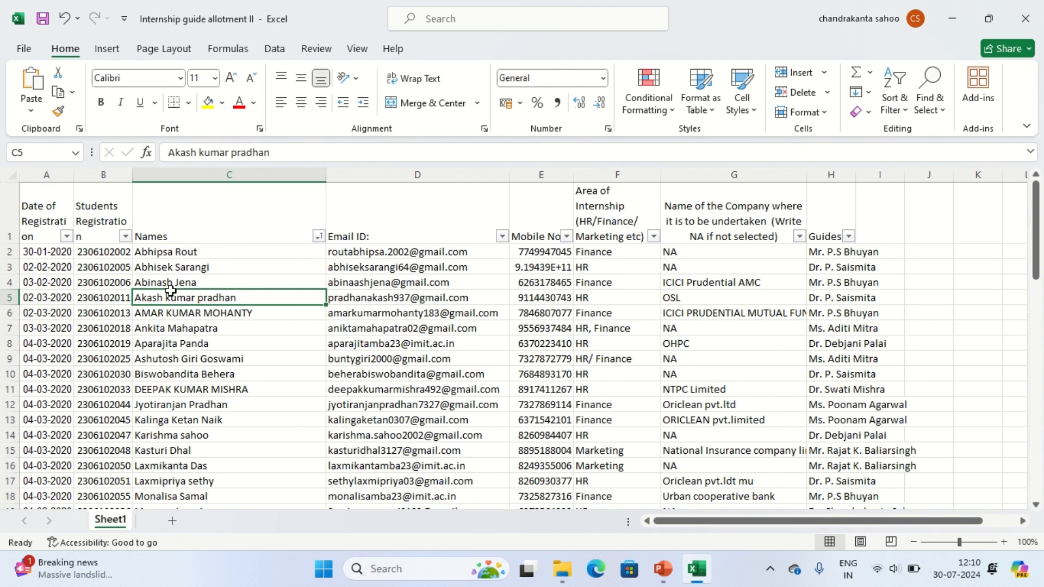
# View the text filter options available for the Names column.
pyautogui.click(319, 237)
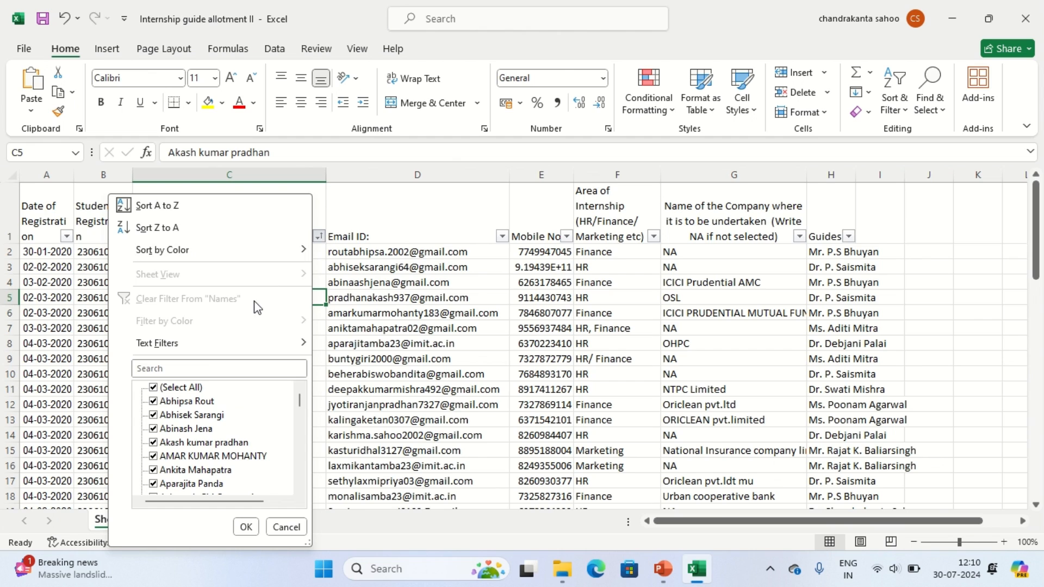
pyautogui.moveTo(245, 352)
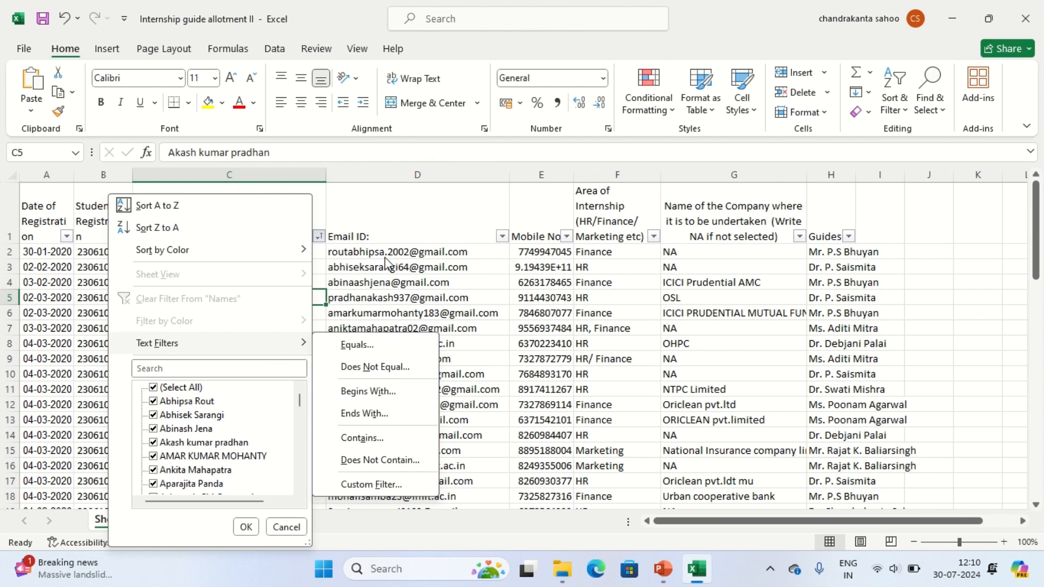
pyautogui.click(381, 218)
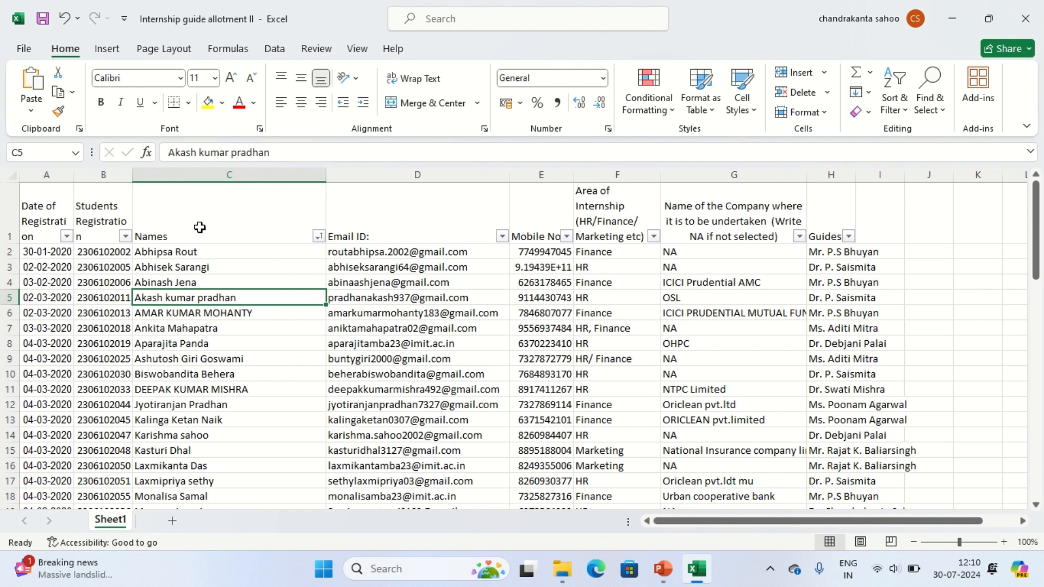
# Sort the table by Students Registration from largest to smallest, and re-sort it from smallest to largest.
pyautogui.click(127, 237)
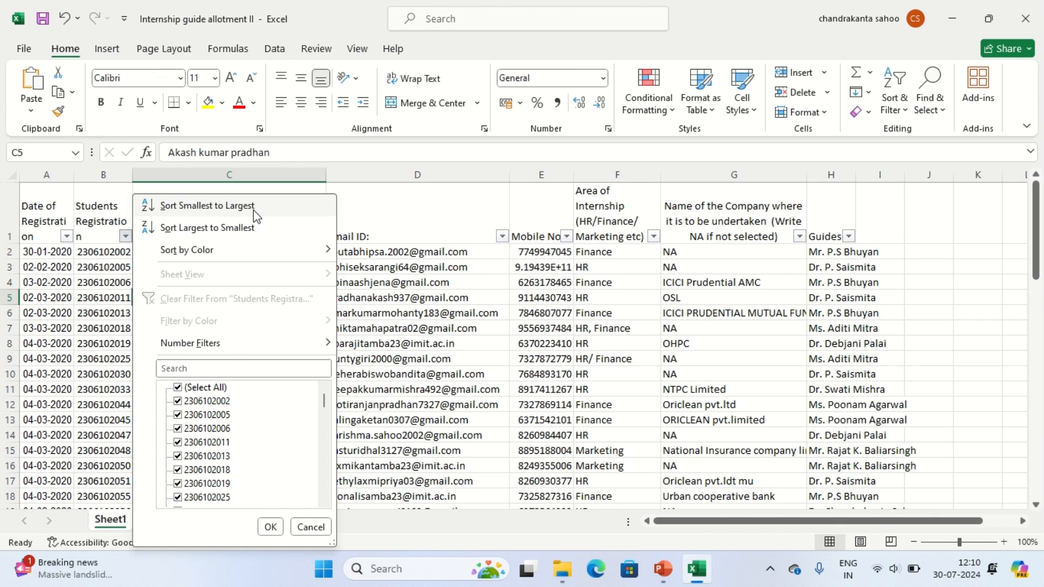
pyautogui.click(190, 229)
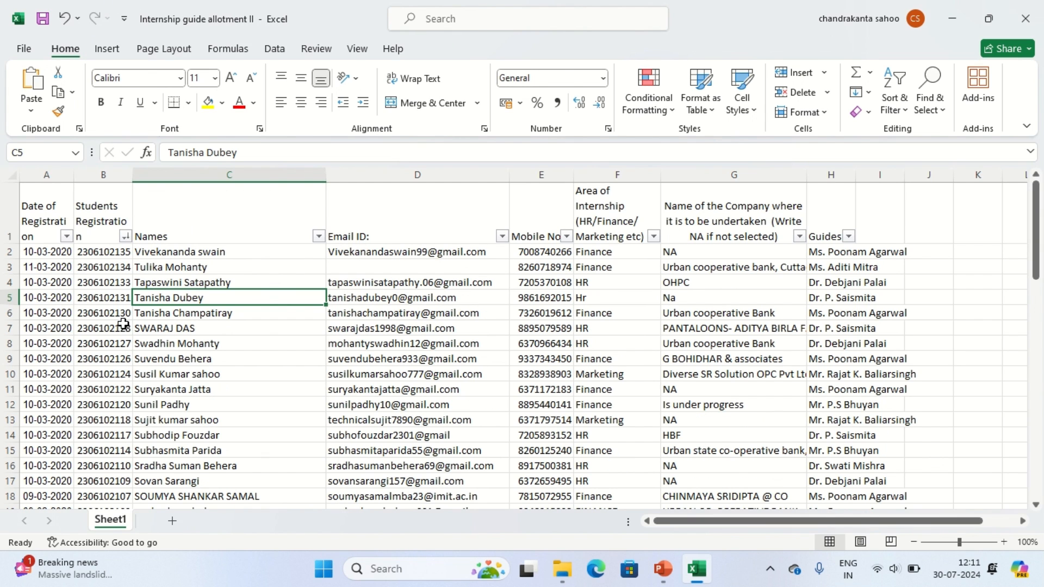
pyautogui.click(115, 173)
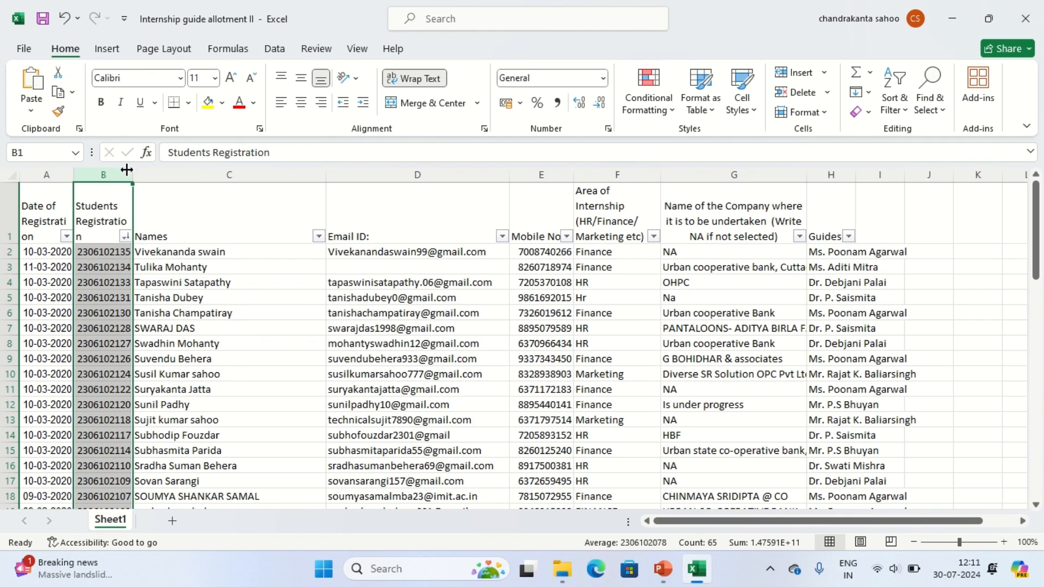
pyautogui.click(126, 237)
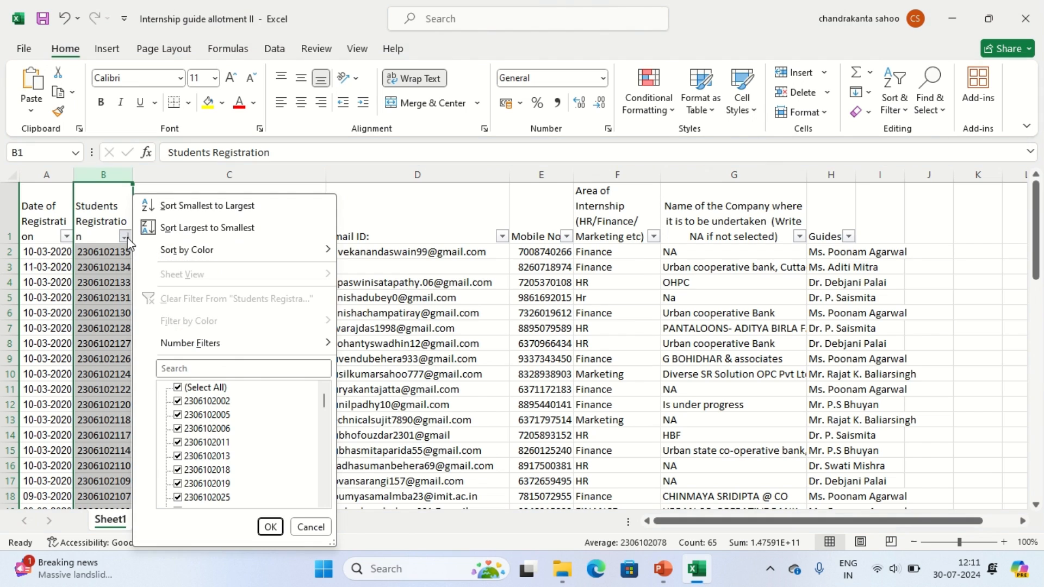
pyautogui.click(178, 207)
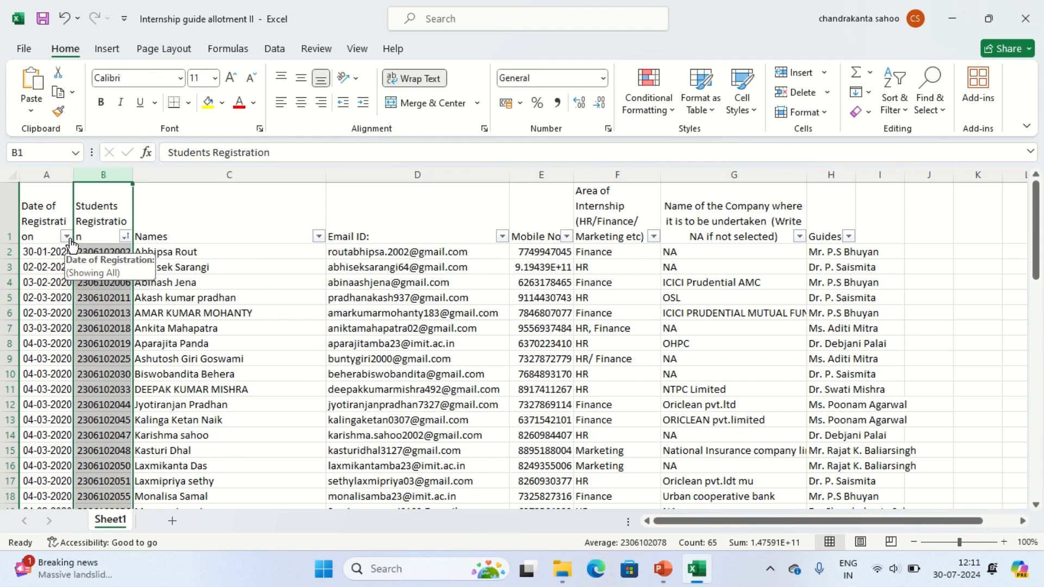
pyautogui.click(169, 267)
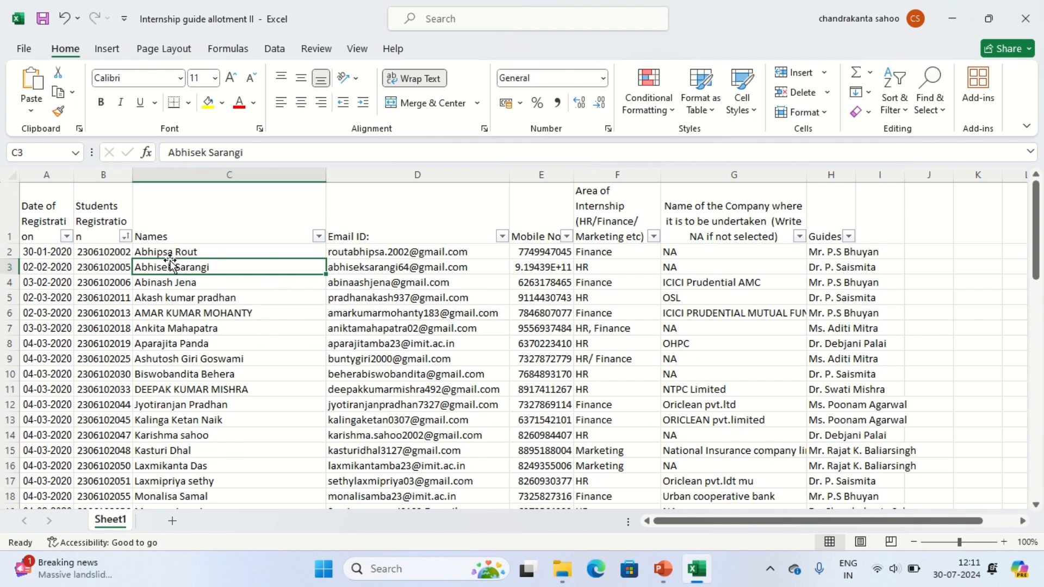
# Sort the table by Date of Registration from oldest to newest.
pyautogui.click(68, 238)
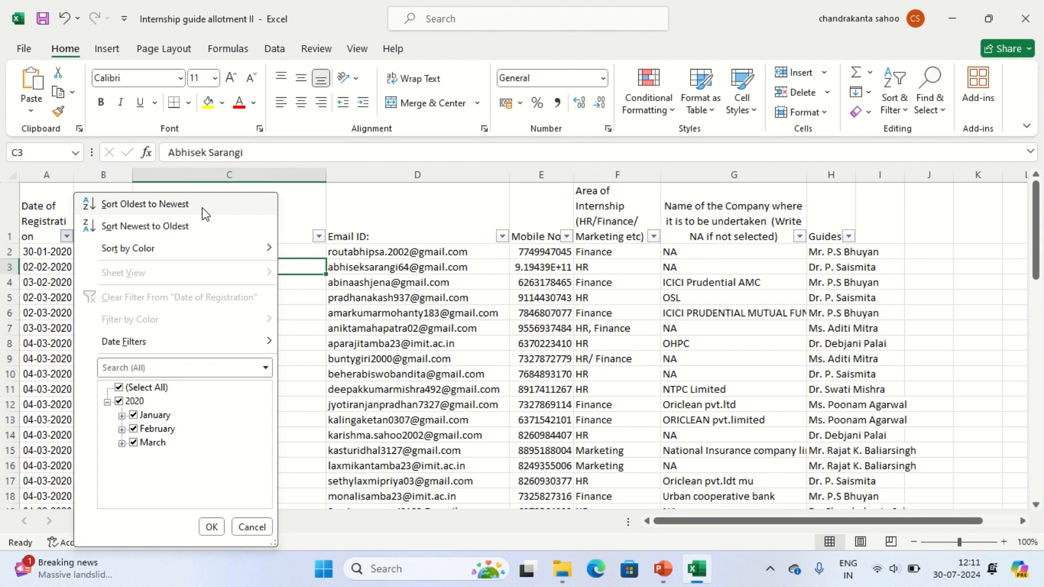
pyautogui.click(131, 205)
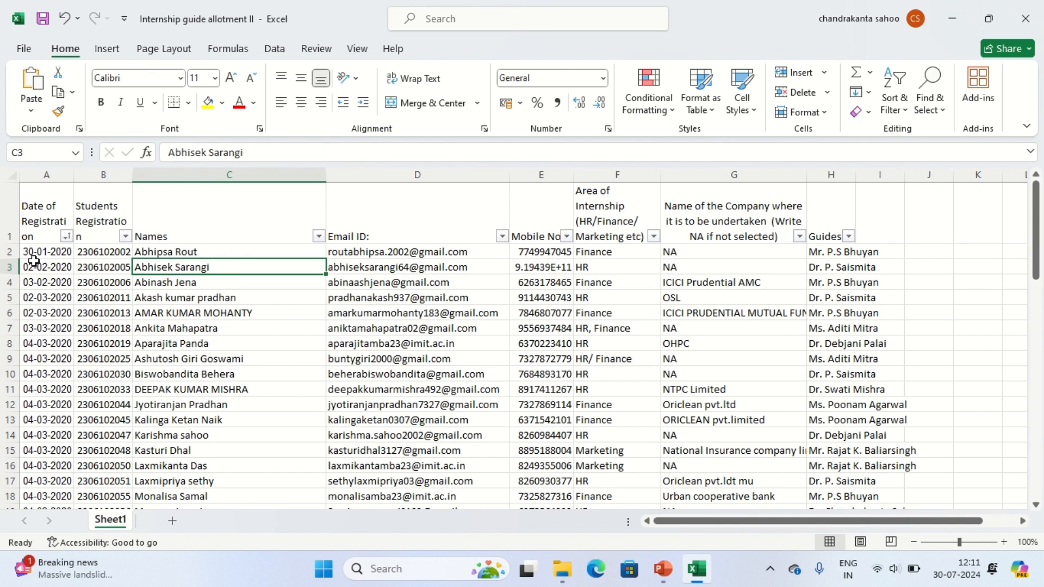
# Sort the table by Date of Registration from newest to oldest, and check the cells of row 3 across the columns.
pyautogui.click(67, 236)
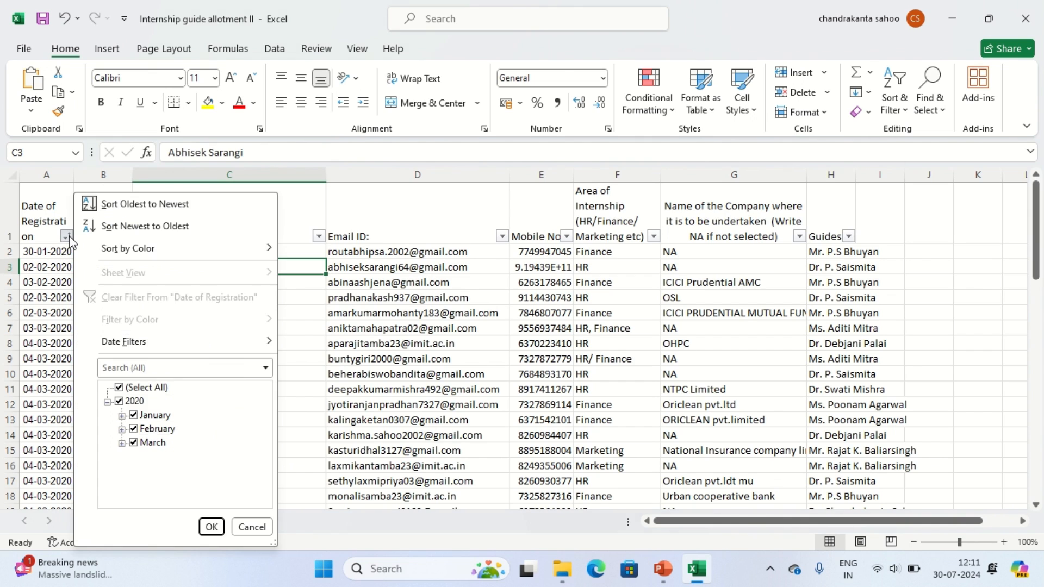
pyautogui.click(115, 226)
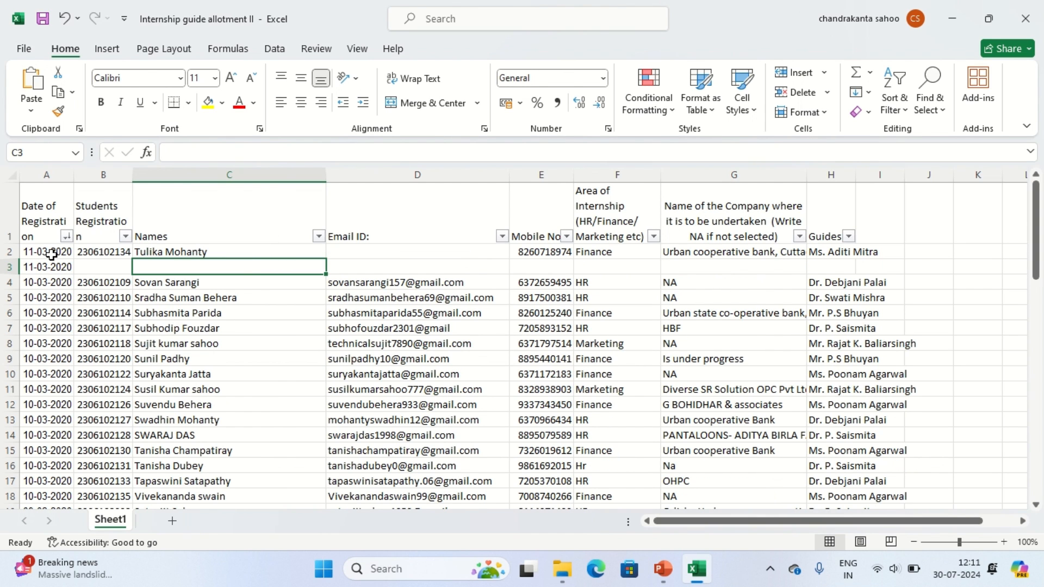
pyautogui.click(90, 265)
pyautogui.press('Right')
pyautogui.press('Right')
pyautogui.press('Right')
pyautogui.press('Right')
pyautogui.press('Right')
pyautogui.press('Right')
pyautogui.press('Right')
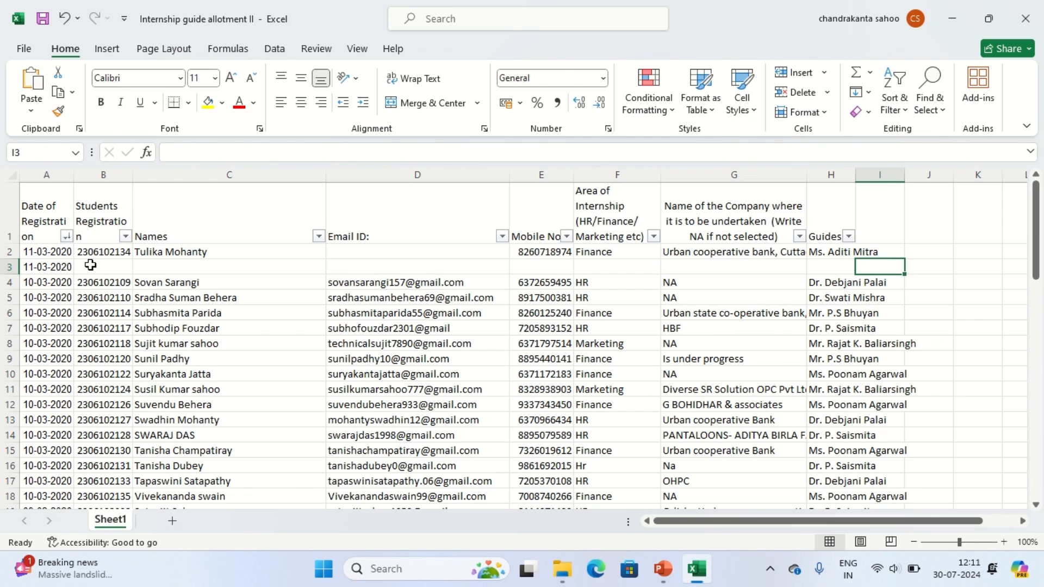
pyautogui.press('Left')
pyautogui.press('Left')
pyautogui.press('Left')
pyautogui.press('Left')
pyautogui.press('Left')
pyautogui.press('Left')
pyautogui.press('Left')
pyautogui.press('Left')
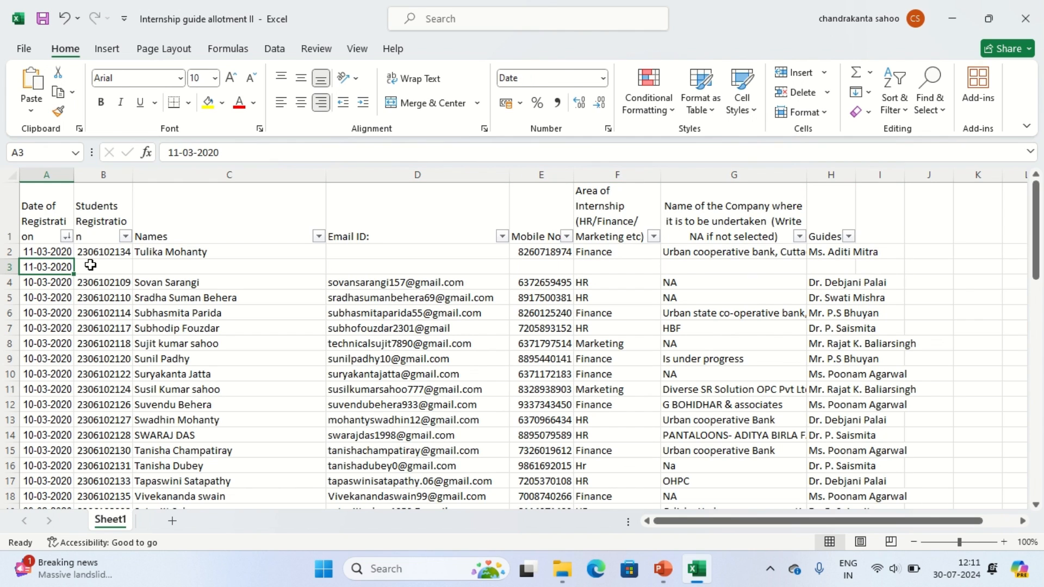
# Re-sort the table by Date of Registration from oldest to newest.
pyautogui.click(67, 236)
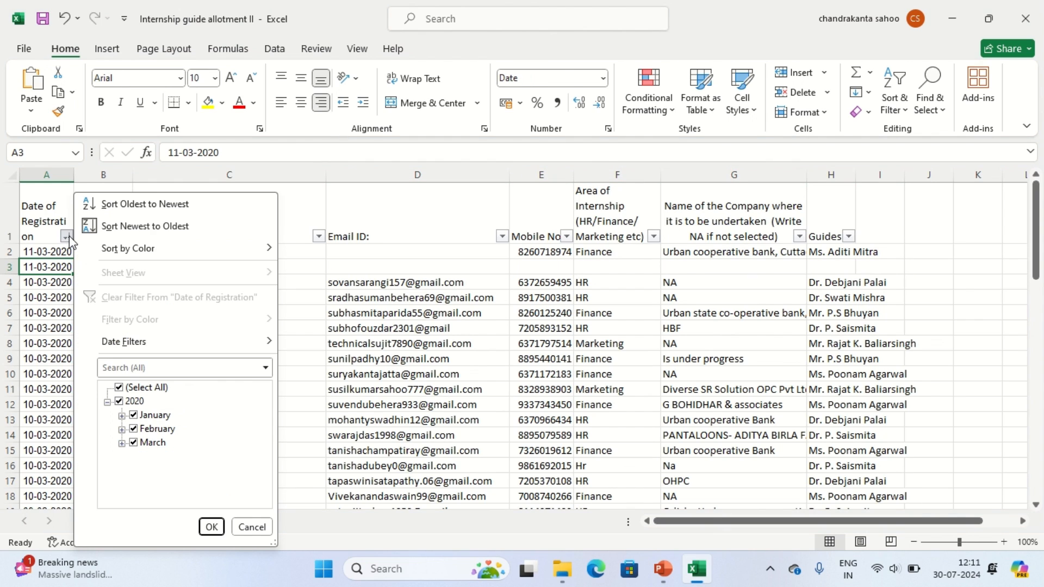
pyautogui.click(125, 205)
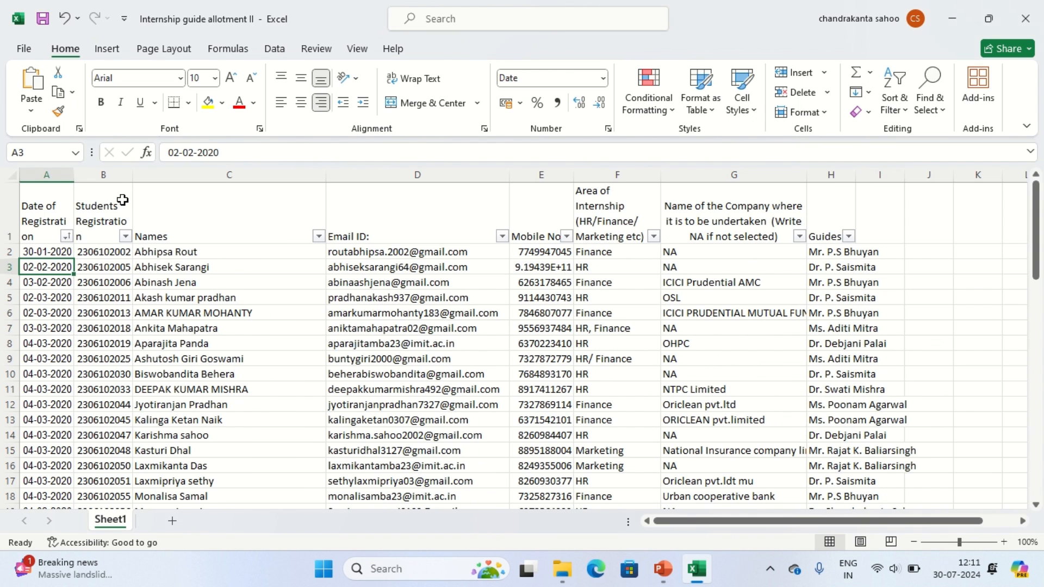
# View the number filter options available for the Students Registration column.
pyautogui.click(127, 237)
pyautogui.moveTo(219, 346)
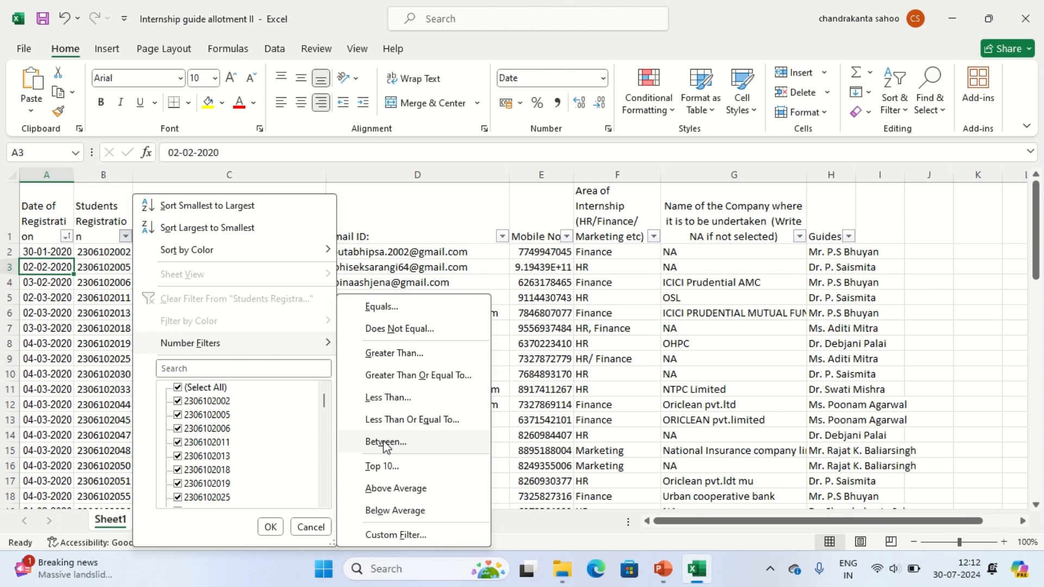
pyautogui.click(270, 527)
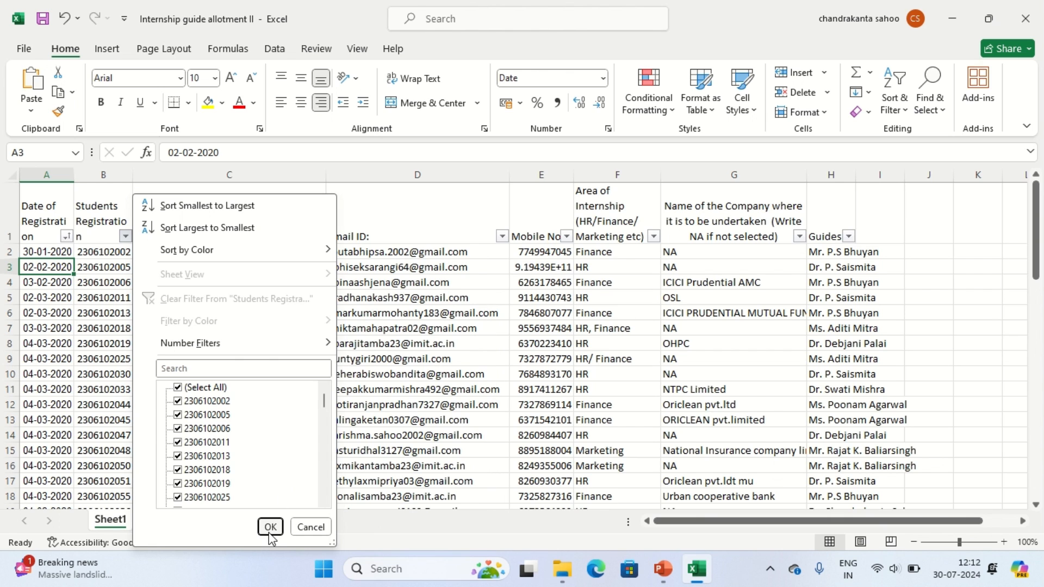
pyautogui.click(270, 527)
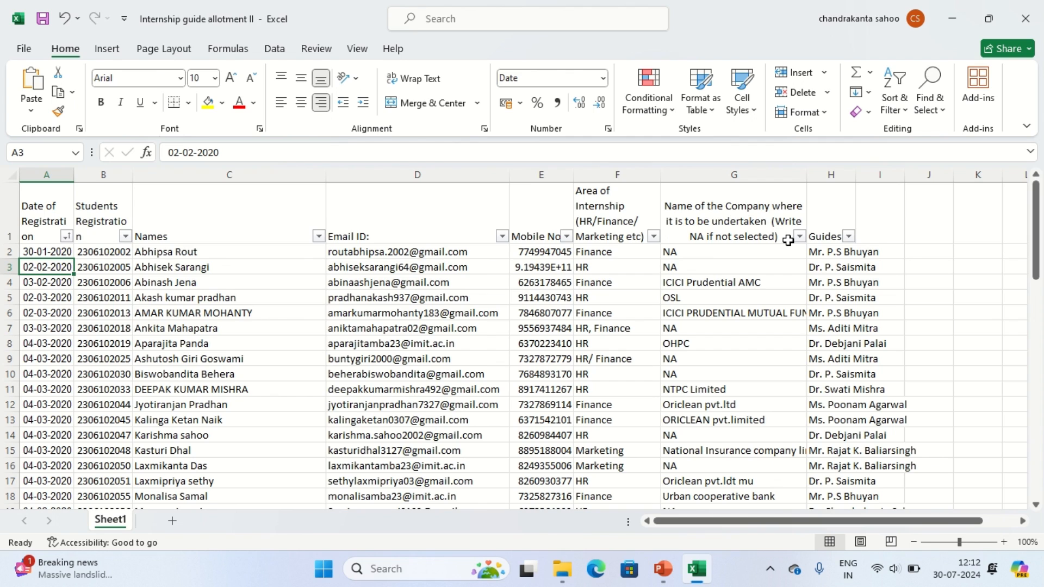
# Filter the Area of Internship column to show only the Finance, "HR, Finance" and "HR/ Finance" entries.
pyautogui.click(653, 238)
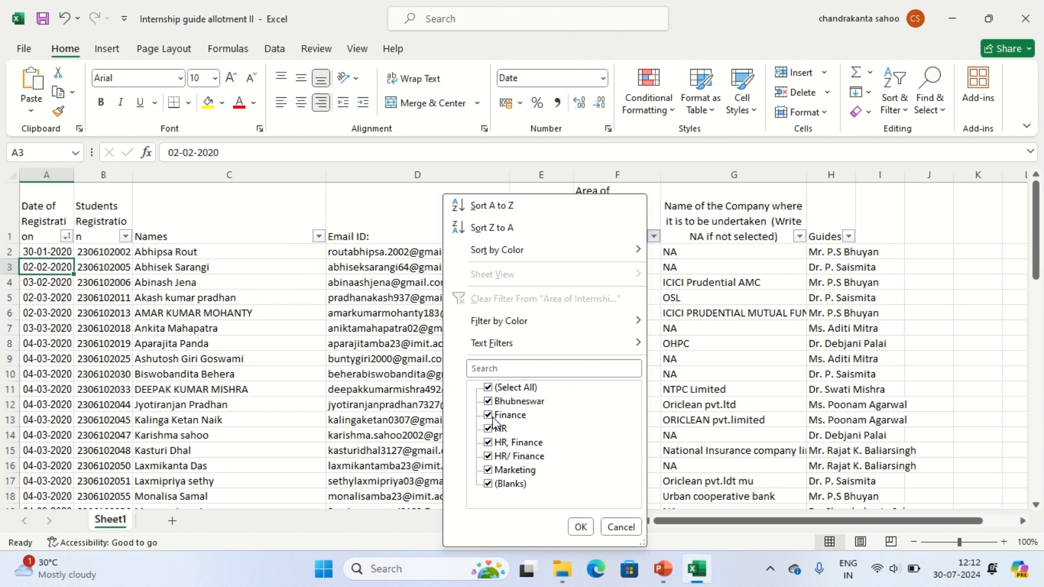
pyautogui.click(488, 387)
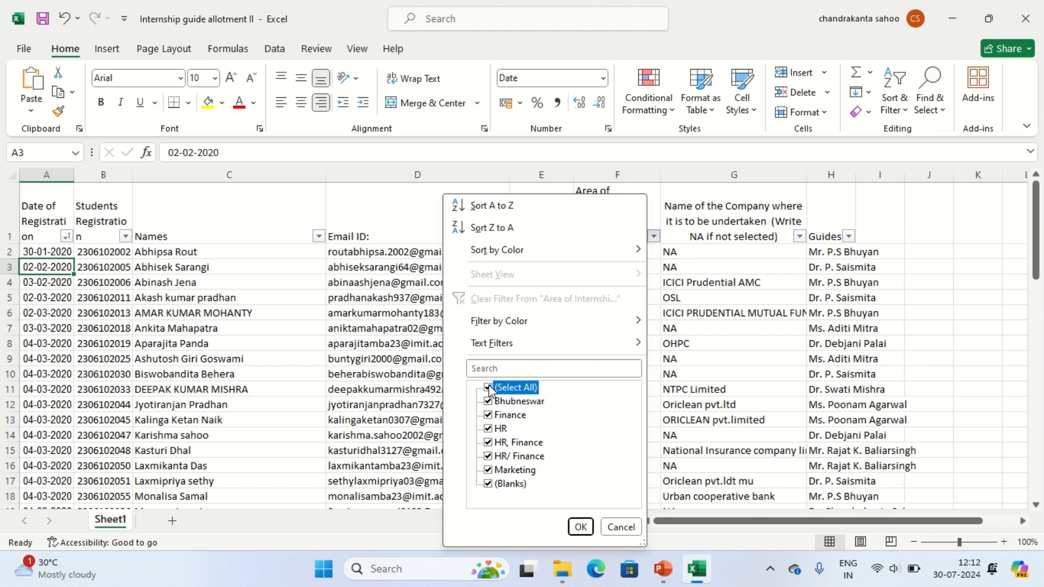
pyautogui.click(489, 415)
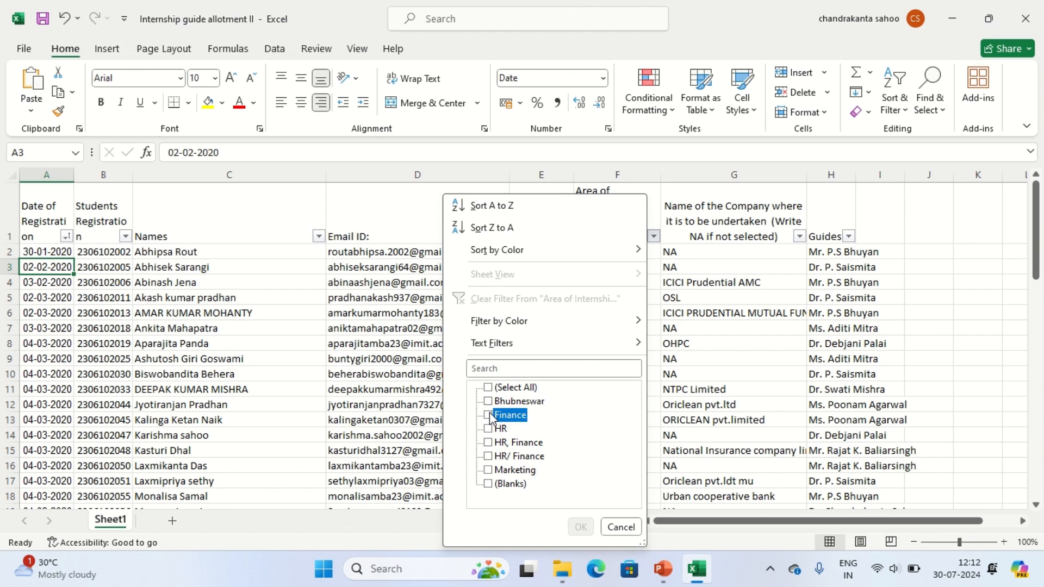
pyautogui.click(488, 442)
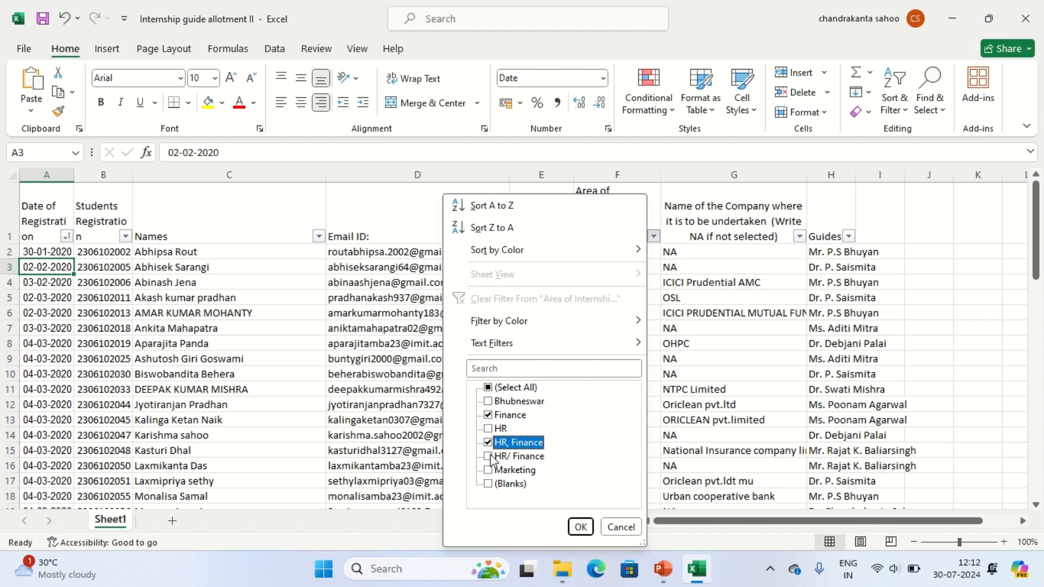
pyautogui.click(489, 457)
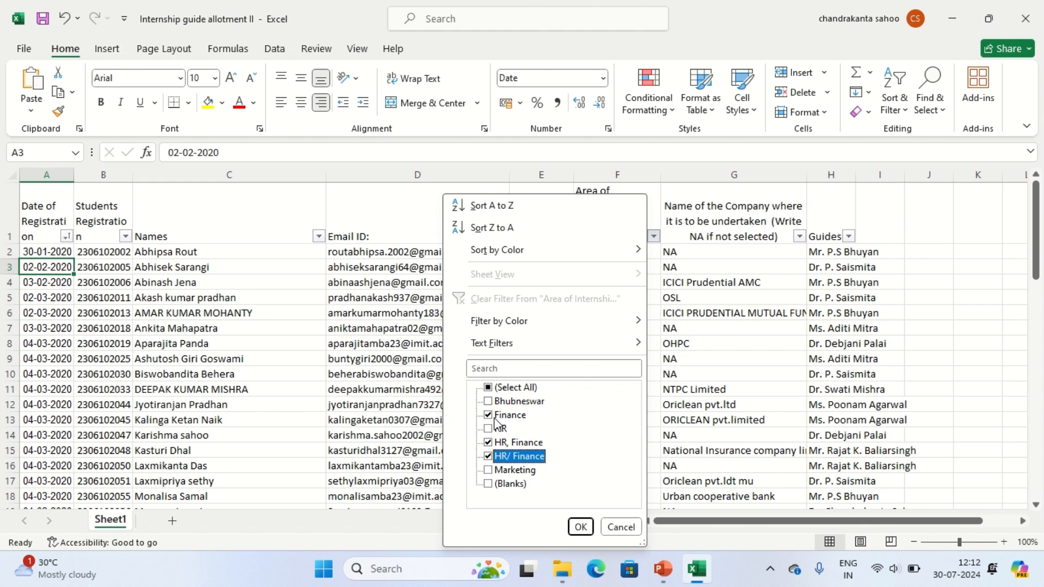
pyautogui.click(580, 526)
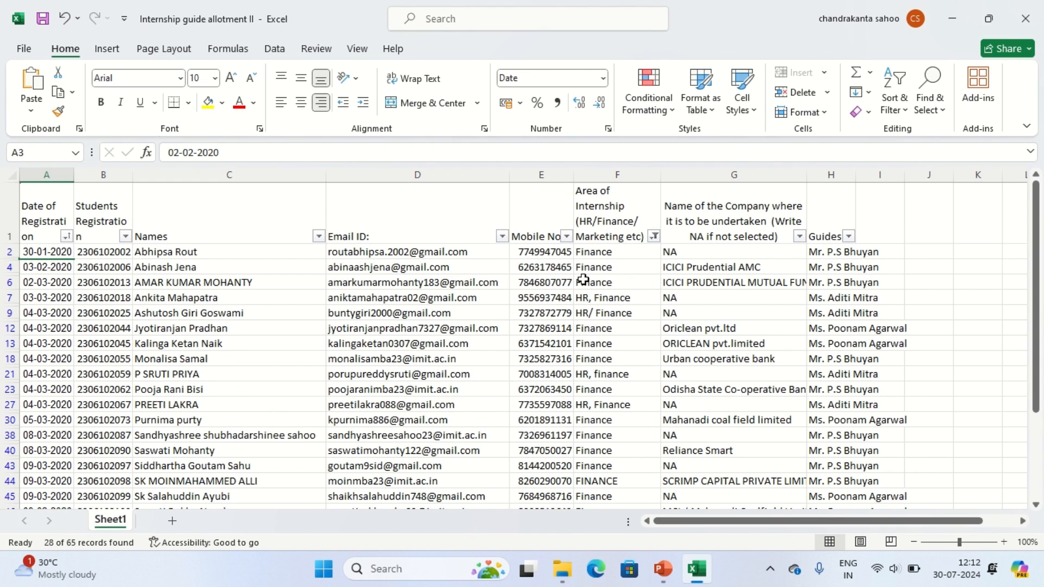
# Select all filtered finance entries in the Area of Internship column to count them, and return to the table's first rows.
pyautogui.click(601, 253)
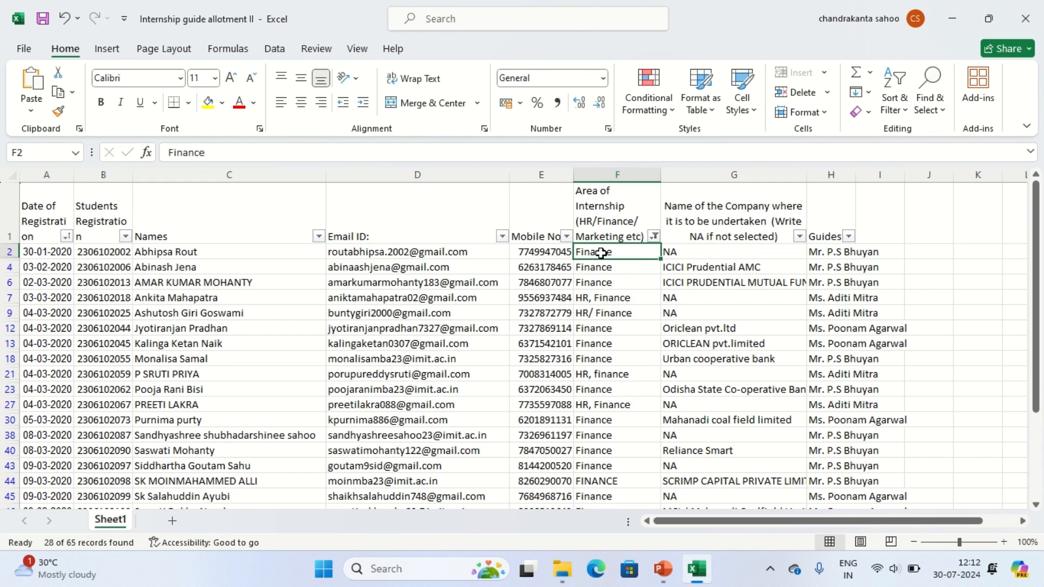
pyautogui.press('Down')
pyautogui.press('Down')
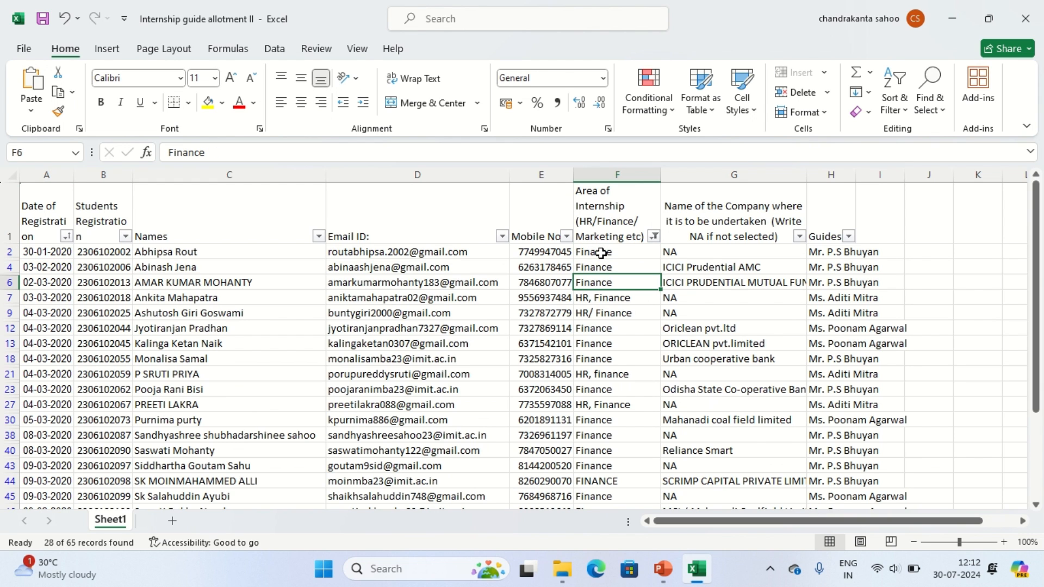
pyautogui.moveTo(1039, 316); pyautogui.dragTo(1034, 247)
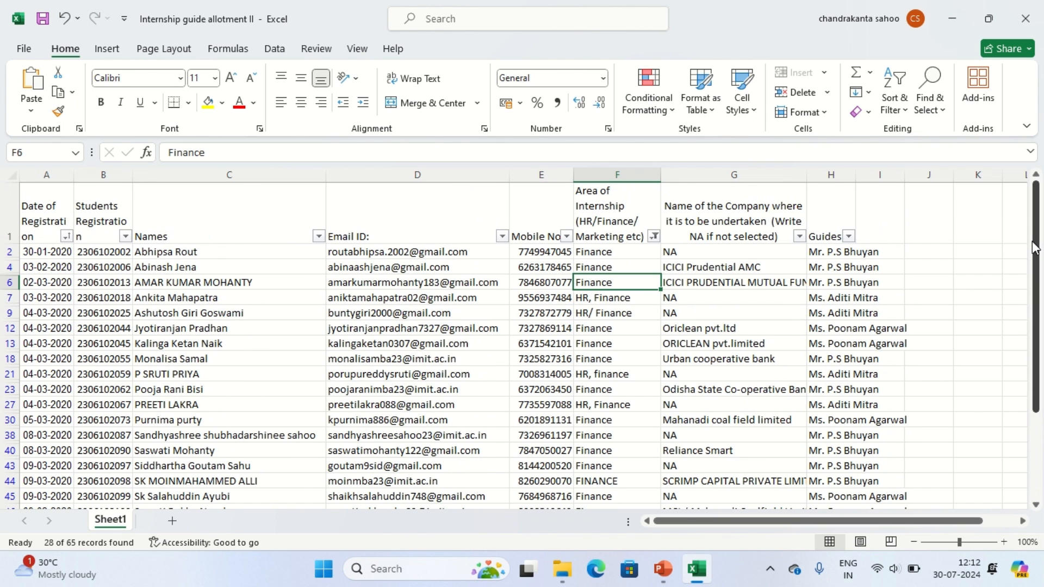
pyautogui.click(592, 251)
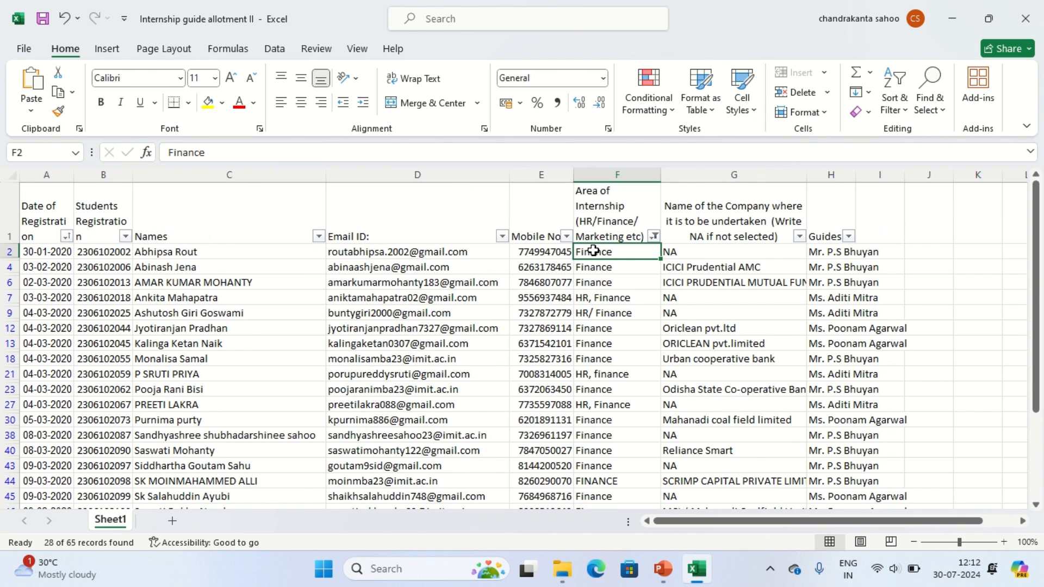
pyautogui.hotkey('ctrl', 'shift', 'Down')
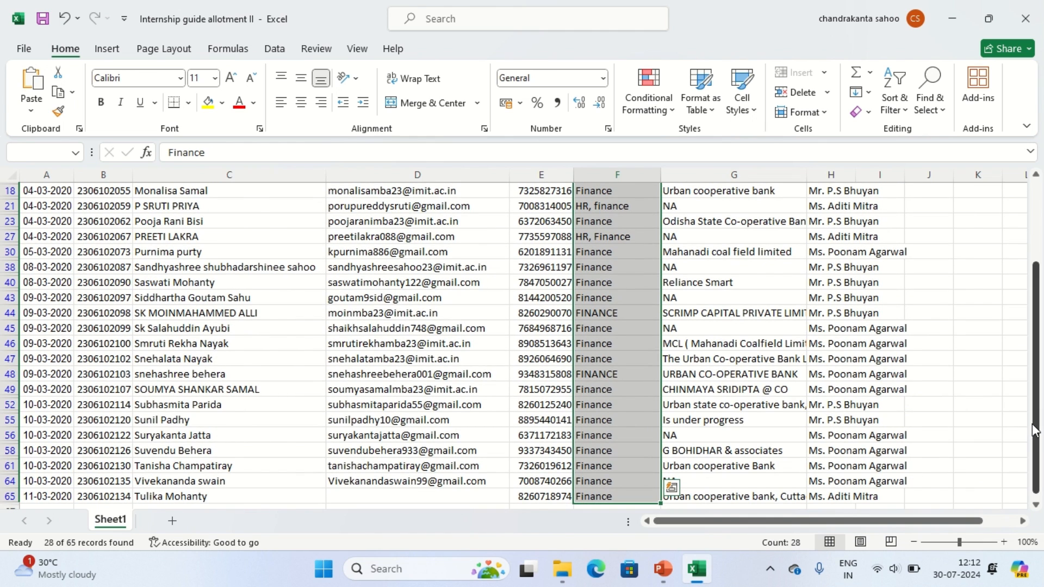
pyautogui.moveTo(1038, 433); pyautogui.dragTo(1038, 348)
pyautogui.click(597, 252)
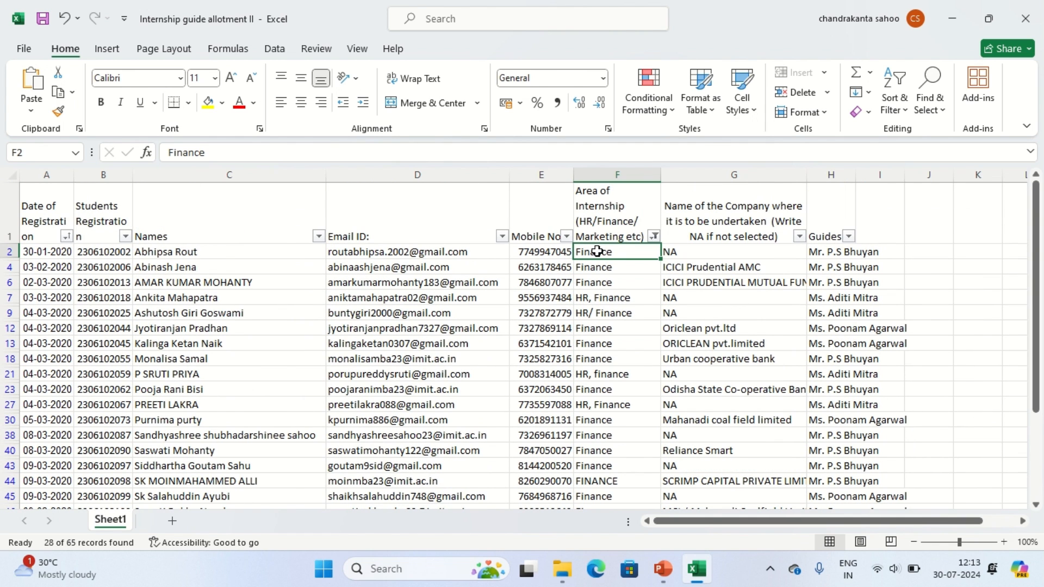
pyautogui.hotkey('ctrl', 'shift', 'Down')
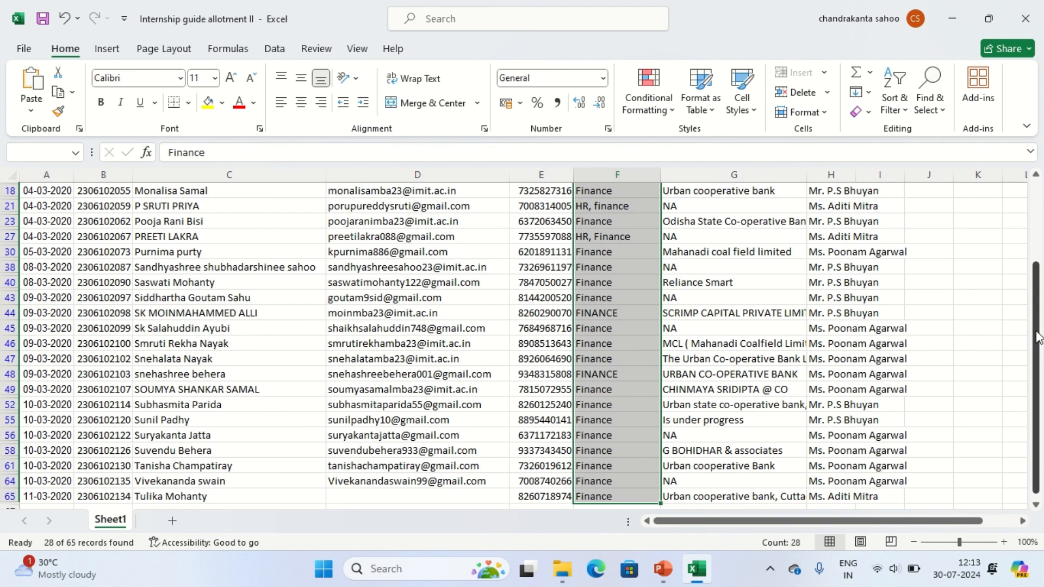
pyautogui.moveTo(1040, 337); pyautogui.dragTo(1040, 250)
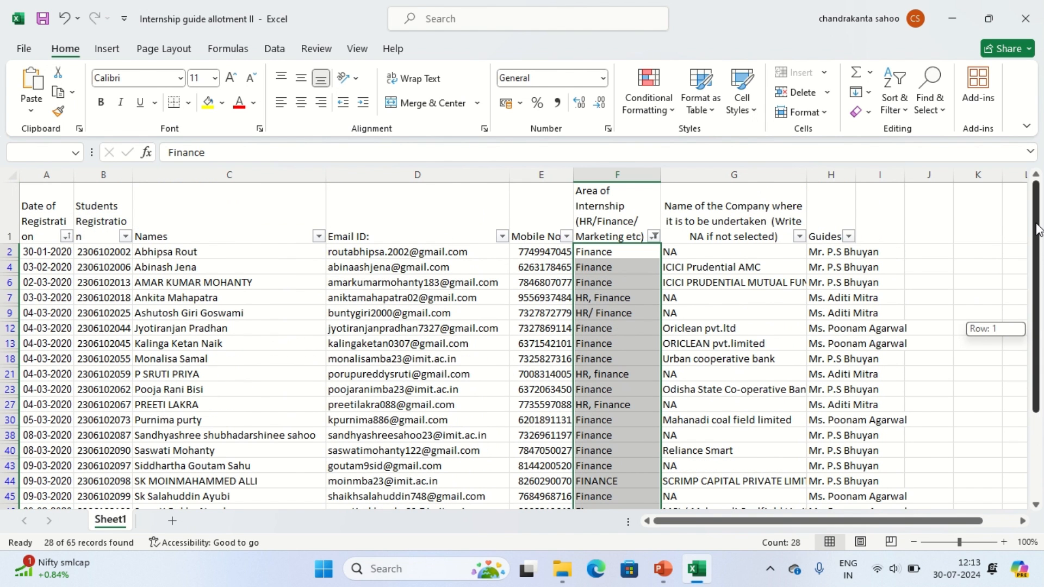
# Change the Area of Internship filter to show only the HR, "HR, Finance" and "HR/ Finance" entries.
pyautogui.click(655, 236)
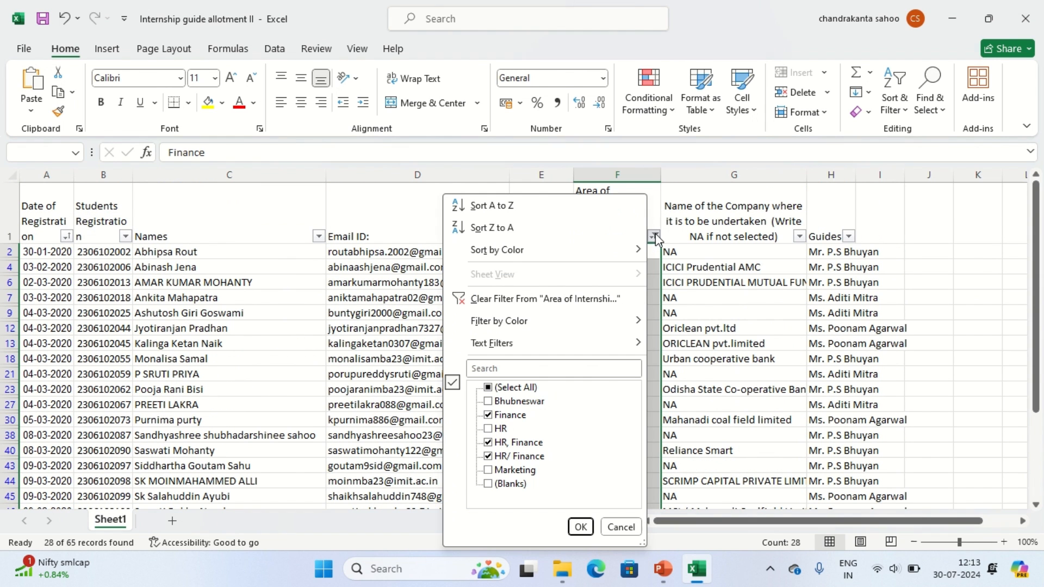
pyautogui.click(488, 388)
pyautogui.click(489, 387)
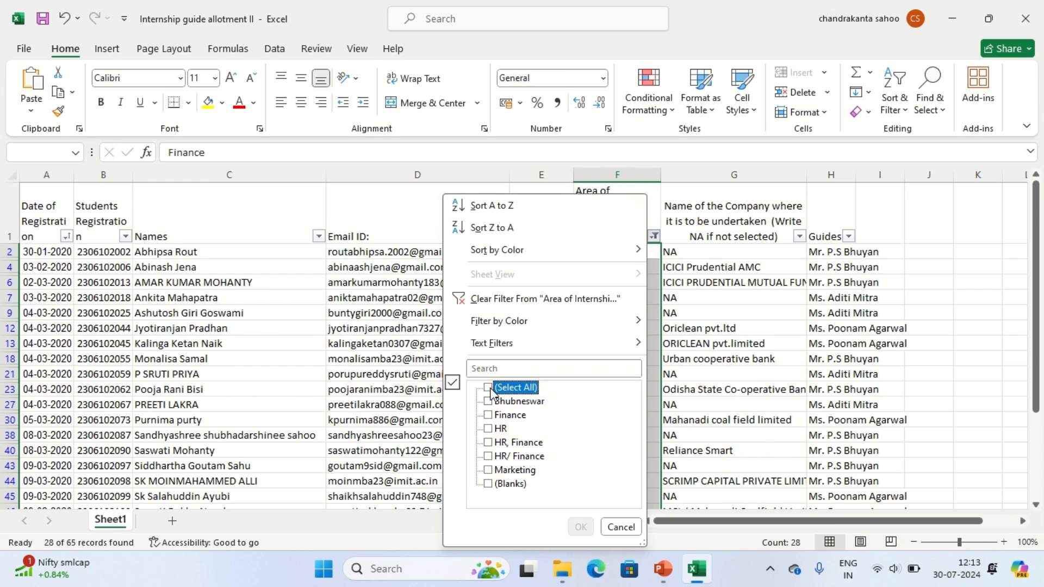
pyautogui.click(488, 430)
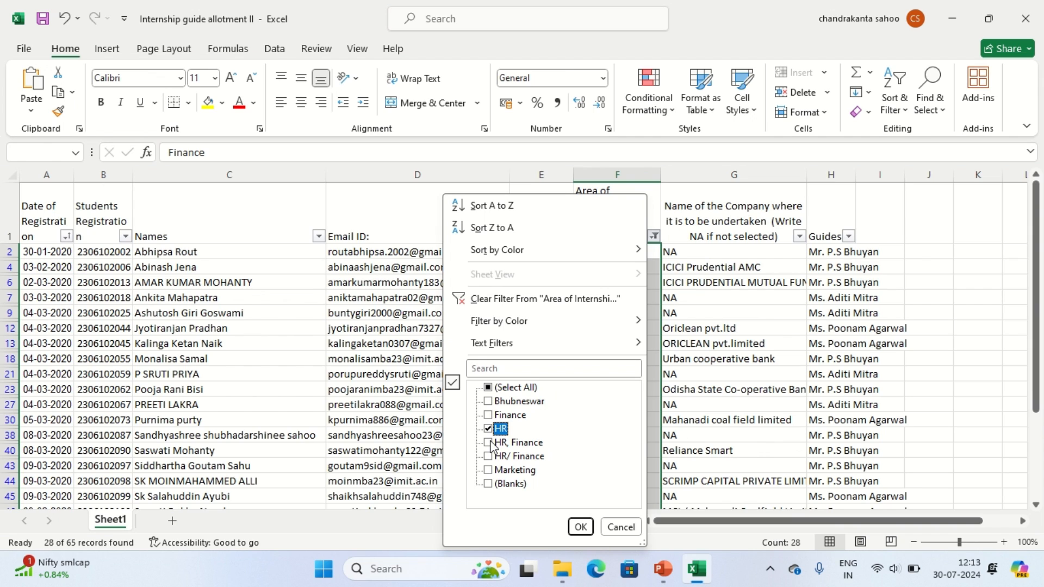
pyautogui.click(488, 443)
pyautogui.click(489, 455)
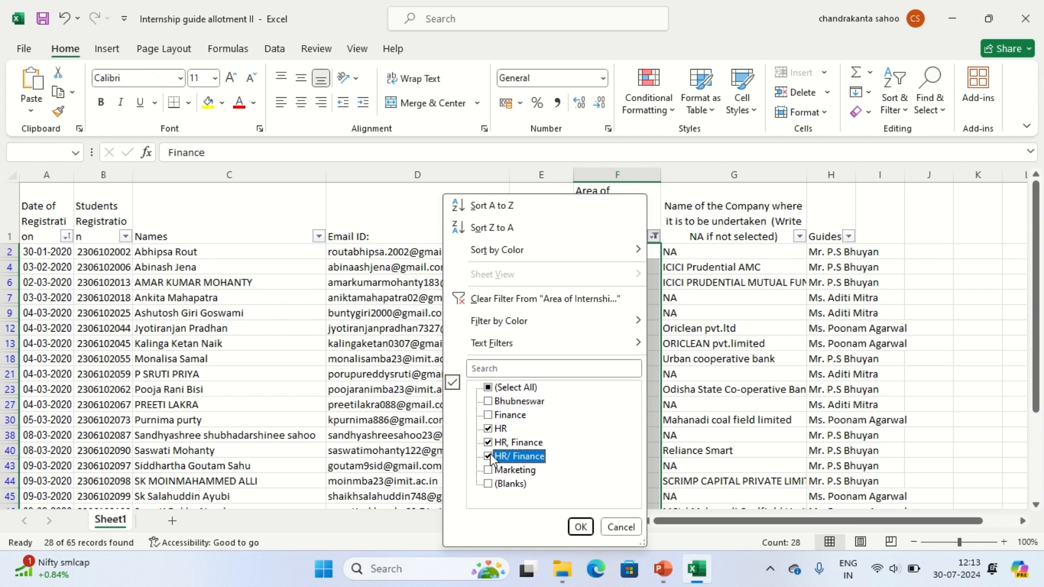
pyautogui.click(580, 527)
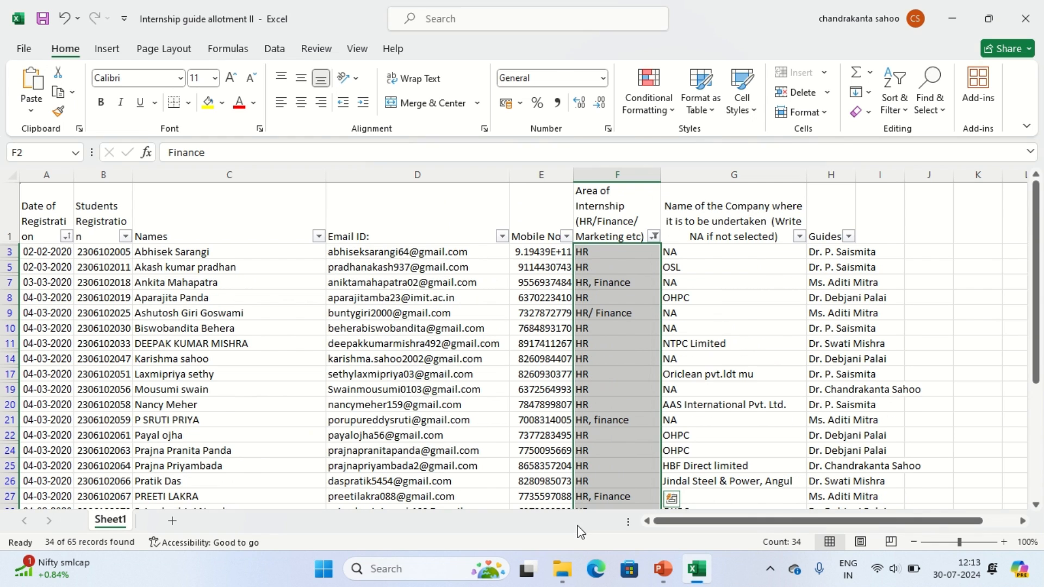
# Select all filtered HR entries in the Area of Internship column to count them, and return to the column header.
pyautogui.click(601, 249)
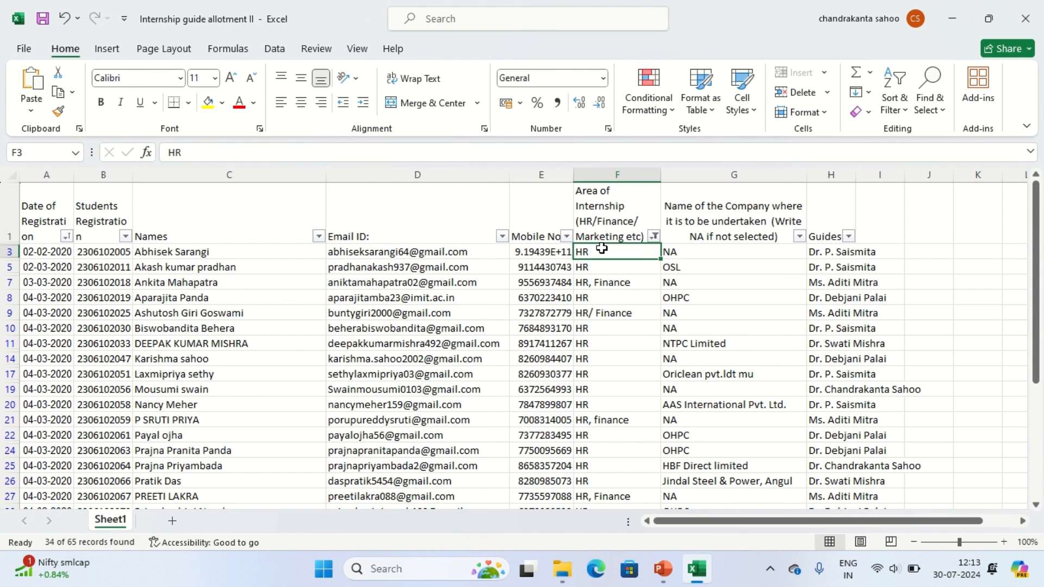
pyautogui.hotkey('ctrl', 'shift', 'Down')
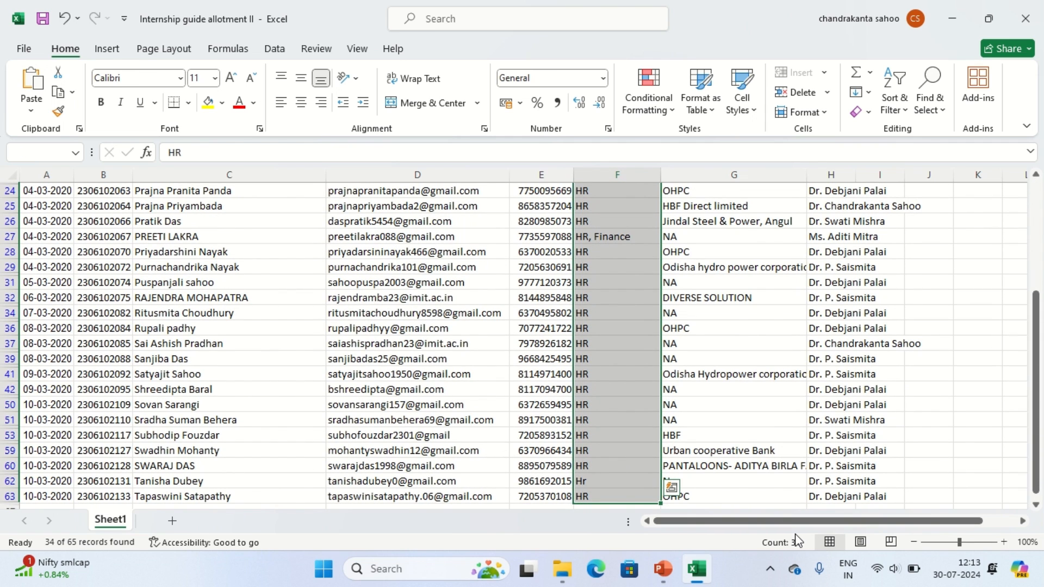
pyautogui.click(643, 360)
pyautogui.press('Up')
pyautogui.press('Up')
pyautogui.press('Up')
pyautogui.press('Up')
pyautogui.press('Up')
pyautogui.press('Up')
pyautogui.press('Up')
pyautogui.press('Up')
pyautogui.press('Up')
pyautogui.press('Up')
pyautogui.press('Up')
pyautogui.press('Up')
pyautogui.press('Up')
pyautogui.press('Up')
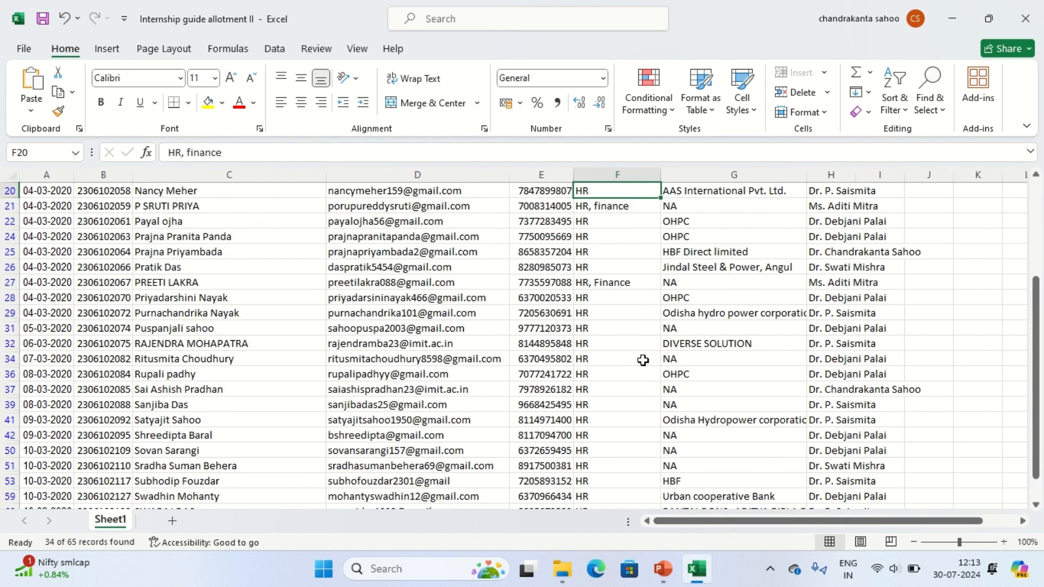
pyautogui.press('Up')
pyautogui.press('Up')
pyautogui.press('Up')
pyautogui.press('Up')
pyautogui.press('Up')
pyautogui.press('Up')
pyautogui.press('Up')
pyautogui.press('Up')
pyautogui.press('Up')
pyautogui.press('Up')
pyautogui.press('Up')
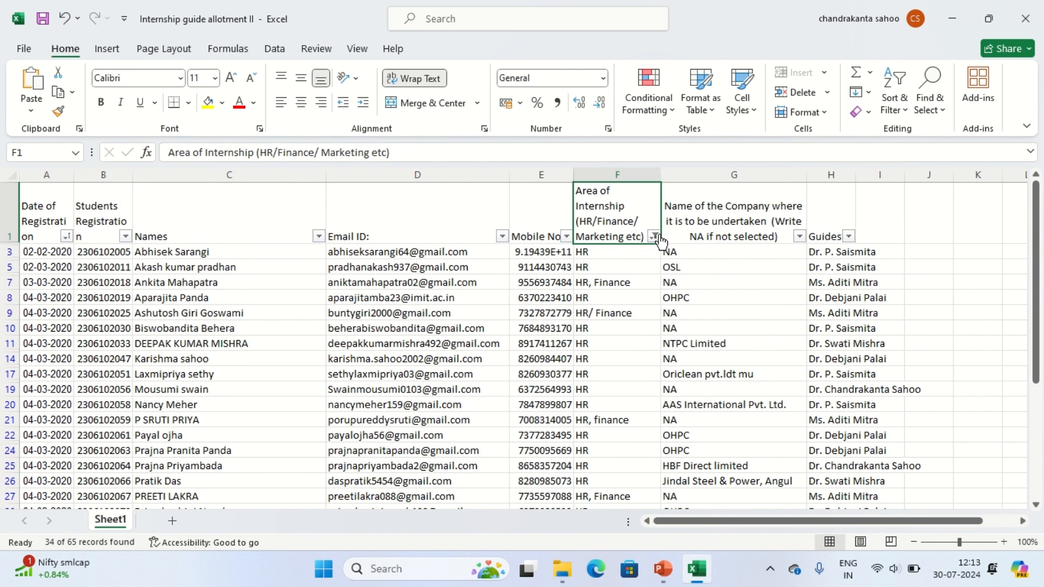
# Change the Area of Internship filter to show only the Marketing entries.
pyautogui.click(654, 237)
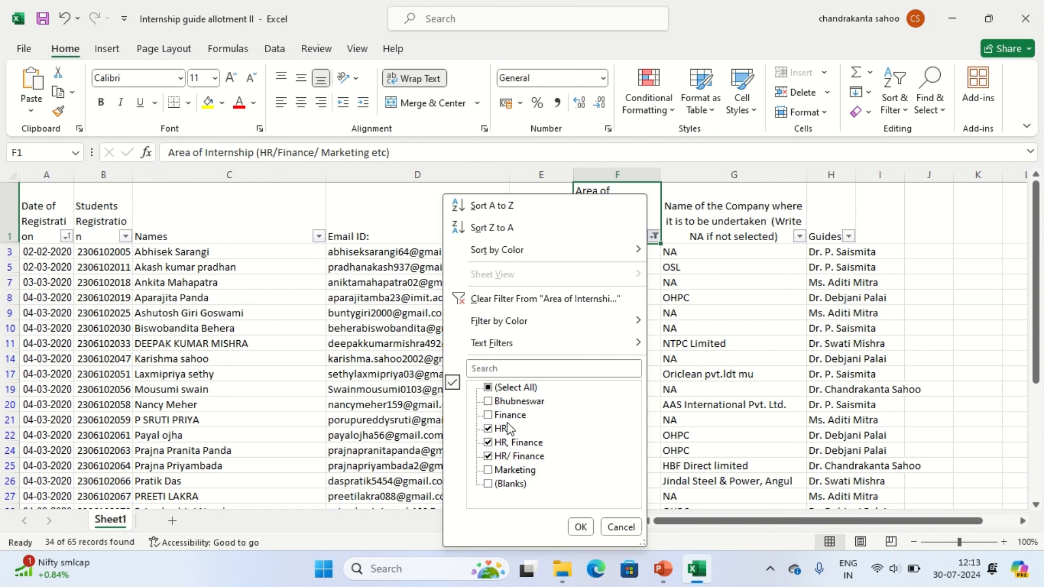
pyautogui.click(495, 387)
pyautogui.click(495, 387)
pyautogui.click(488, 470)
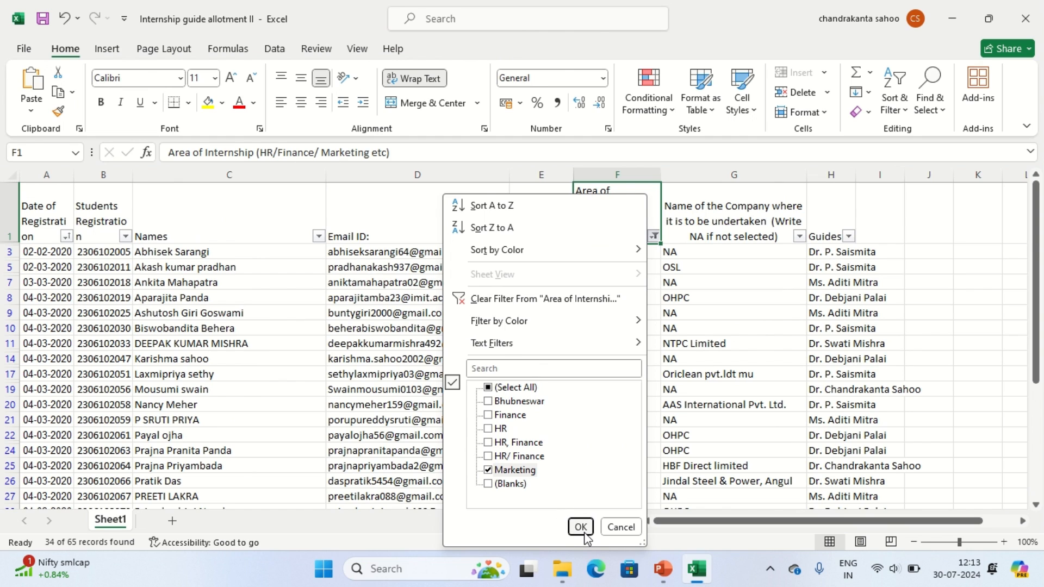
pyautogui.click(580, 527)
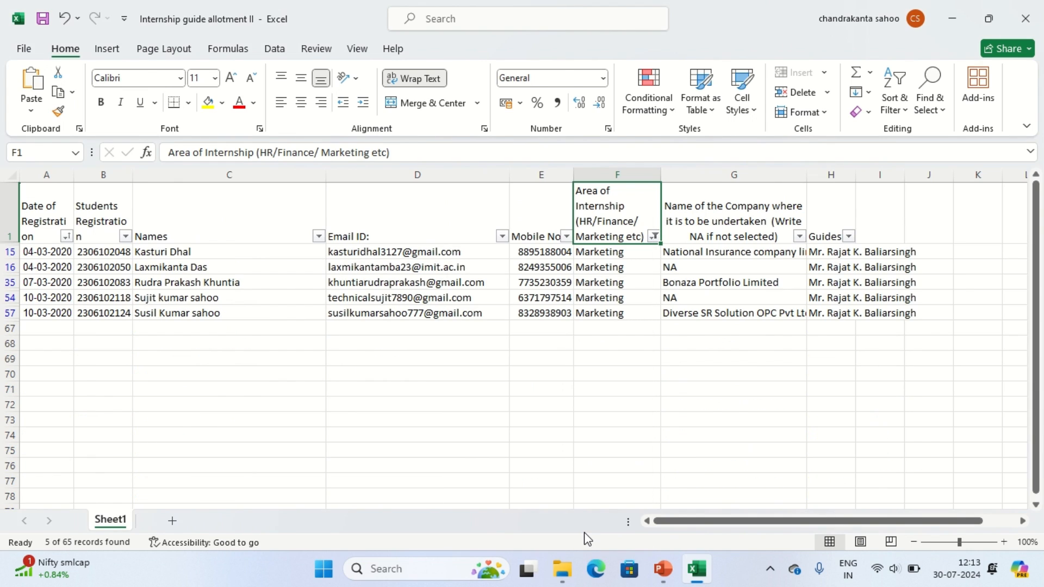
# Select all filtered Marketing entries in the Area of Internship column to count them.
pyautogui.click(602, 253)
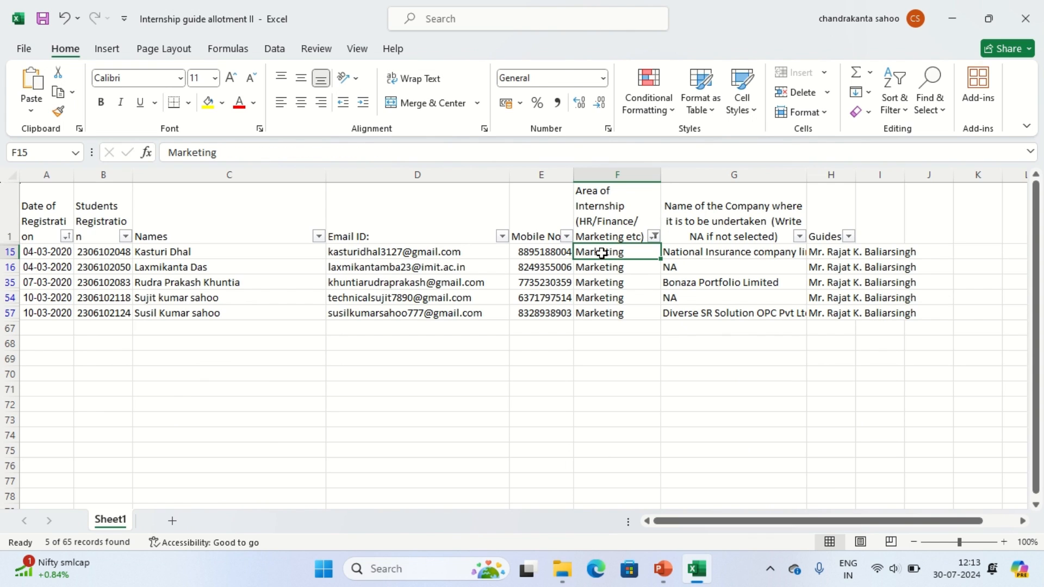
pyautogui.hotkey('shift', 'Down')
pyautogui.hotkey('shift', 'Down')
pyautogui.hotkey('shift', 'Down')
pyautogui.hotkey('shift', 'Down')
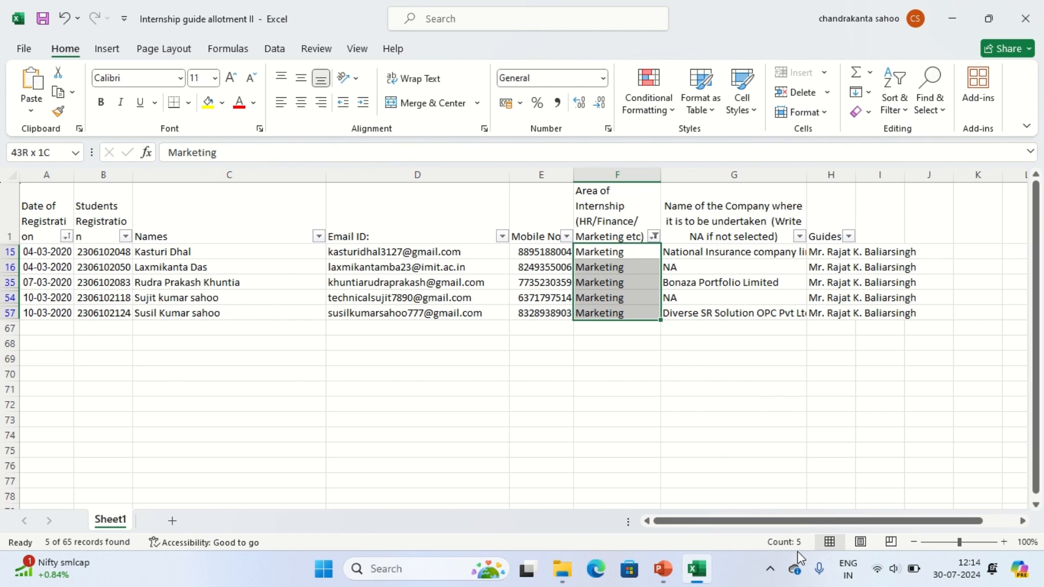
pyautogui.click(654, 236)
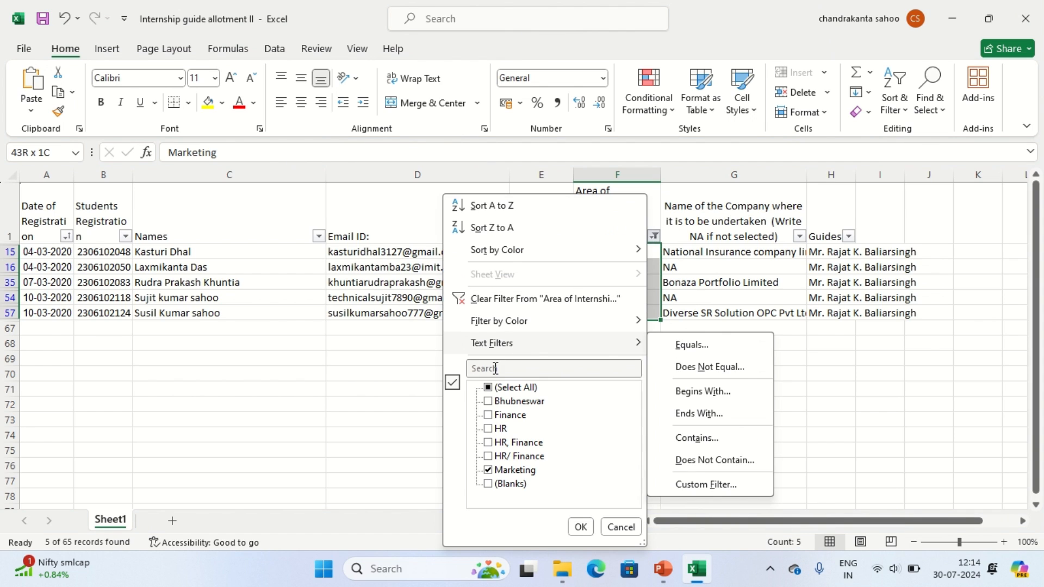
pyautogui.click(488, 387)
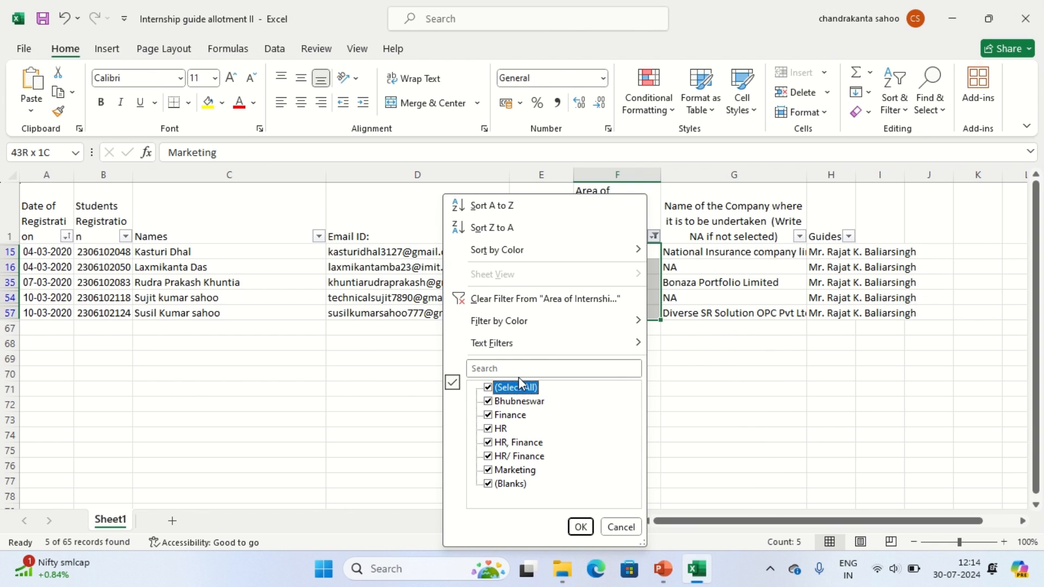
pyautogui.moveTo(598, 319)
pyautogui.click(924, 396)
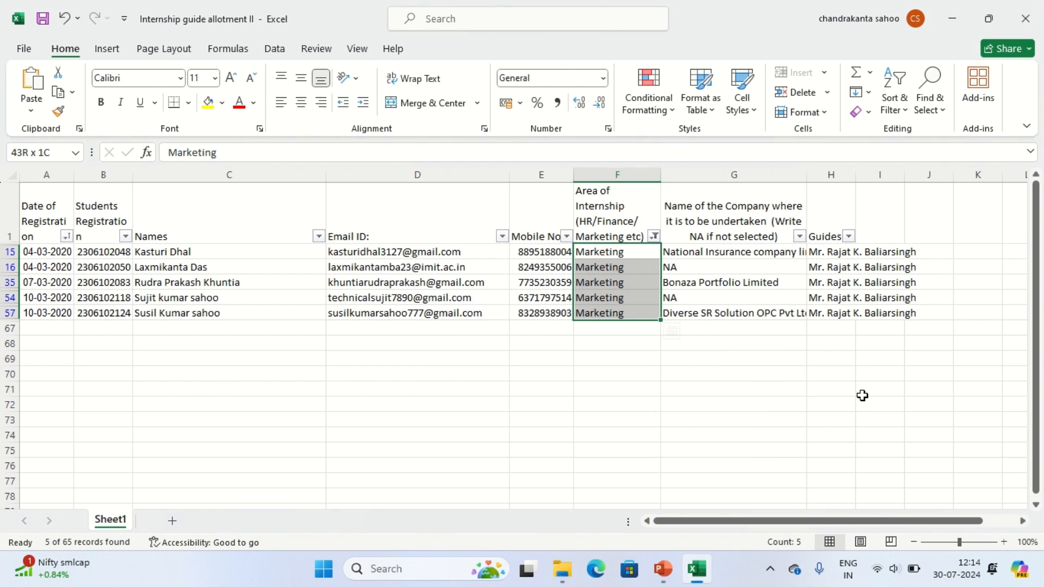
# Reset the Area of Internship filter to include all values and deselect the Marketing range.
pyautogui.click(654, 237)
pyautogui.click(493, 387)
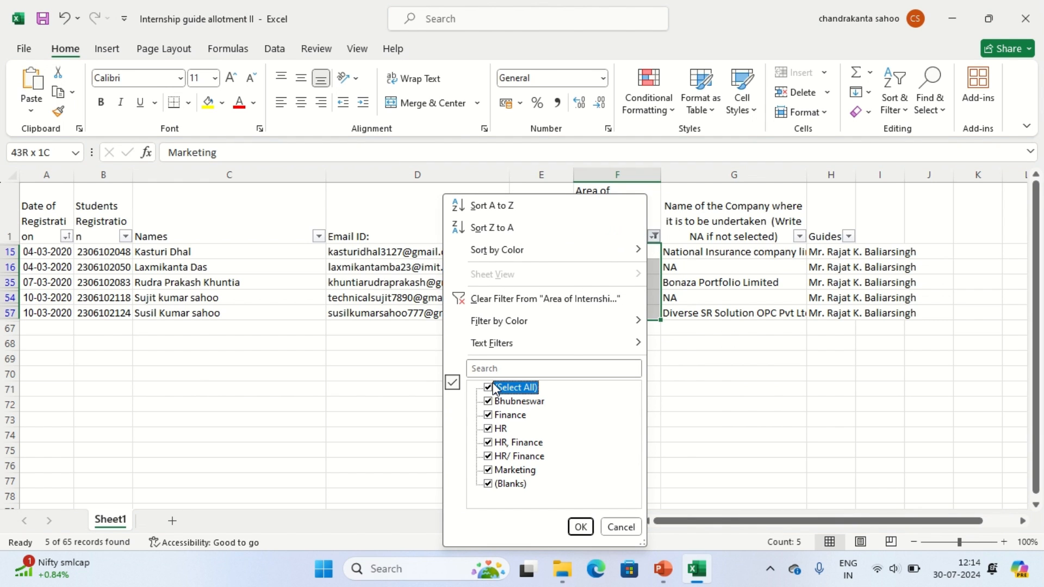
pyautogui.click(580, 527)
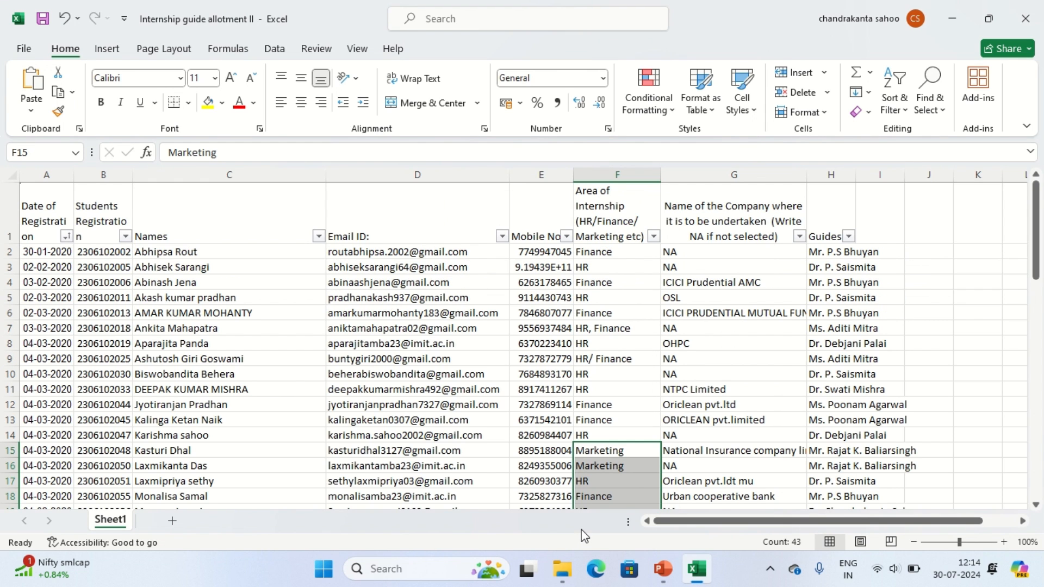
pyautogui.click(512, 378)
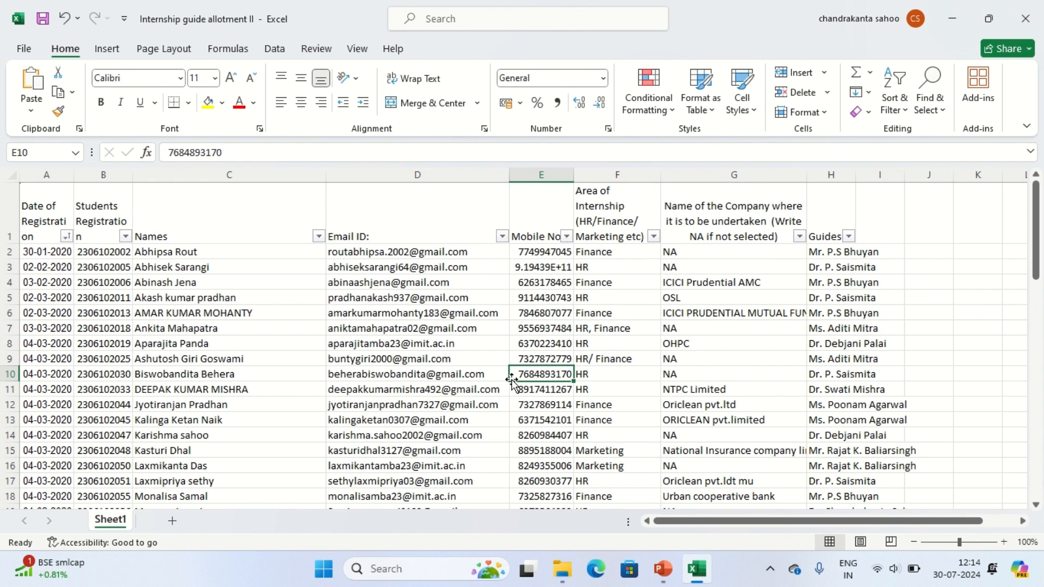